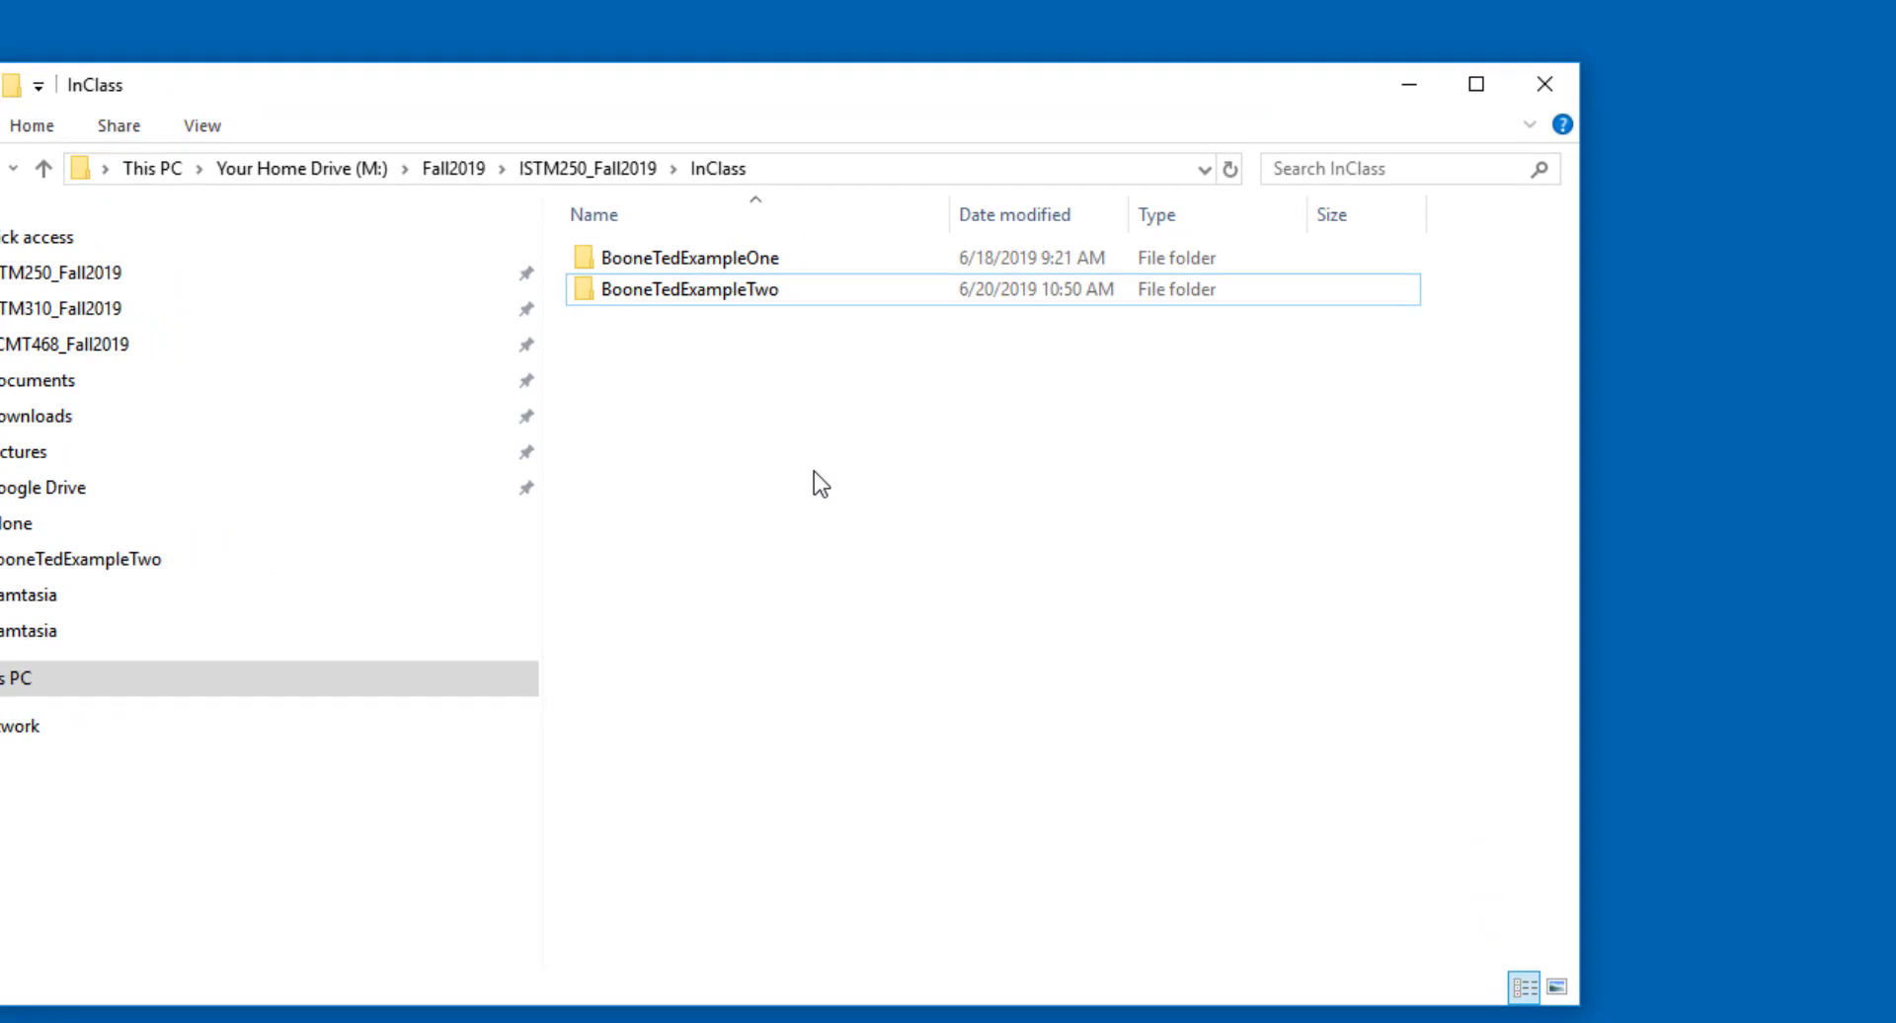
- Compress the ExampleTwo project folder in InClass into a zip file, keeping the suggested name
{"action": "right_click", "coordinate": [752, 296]}
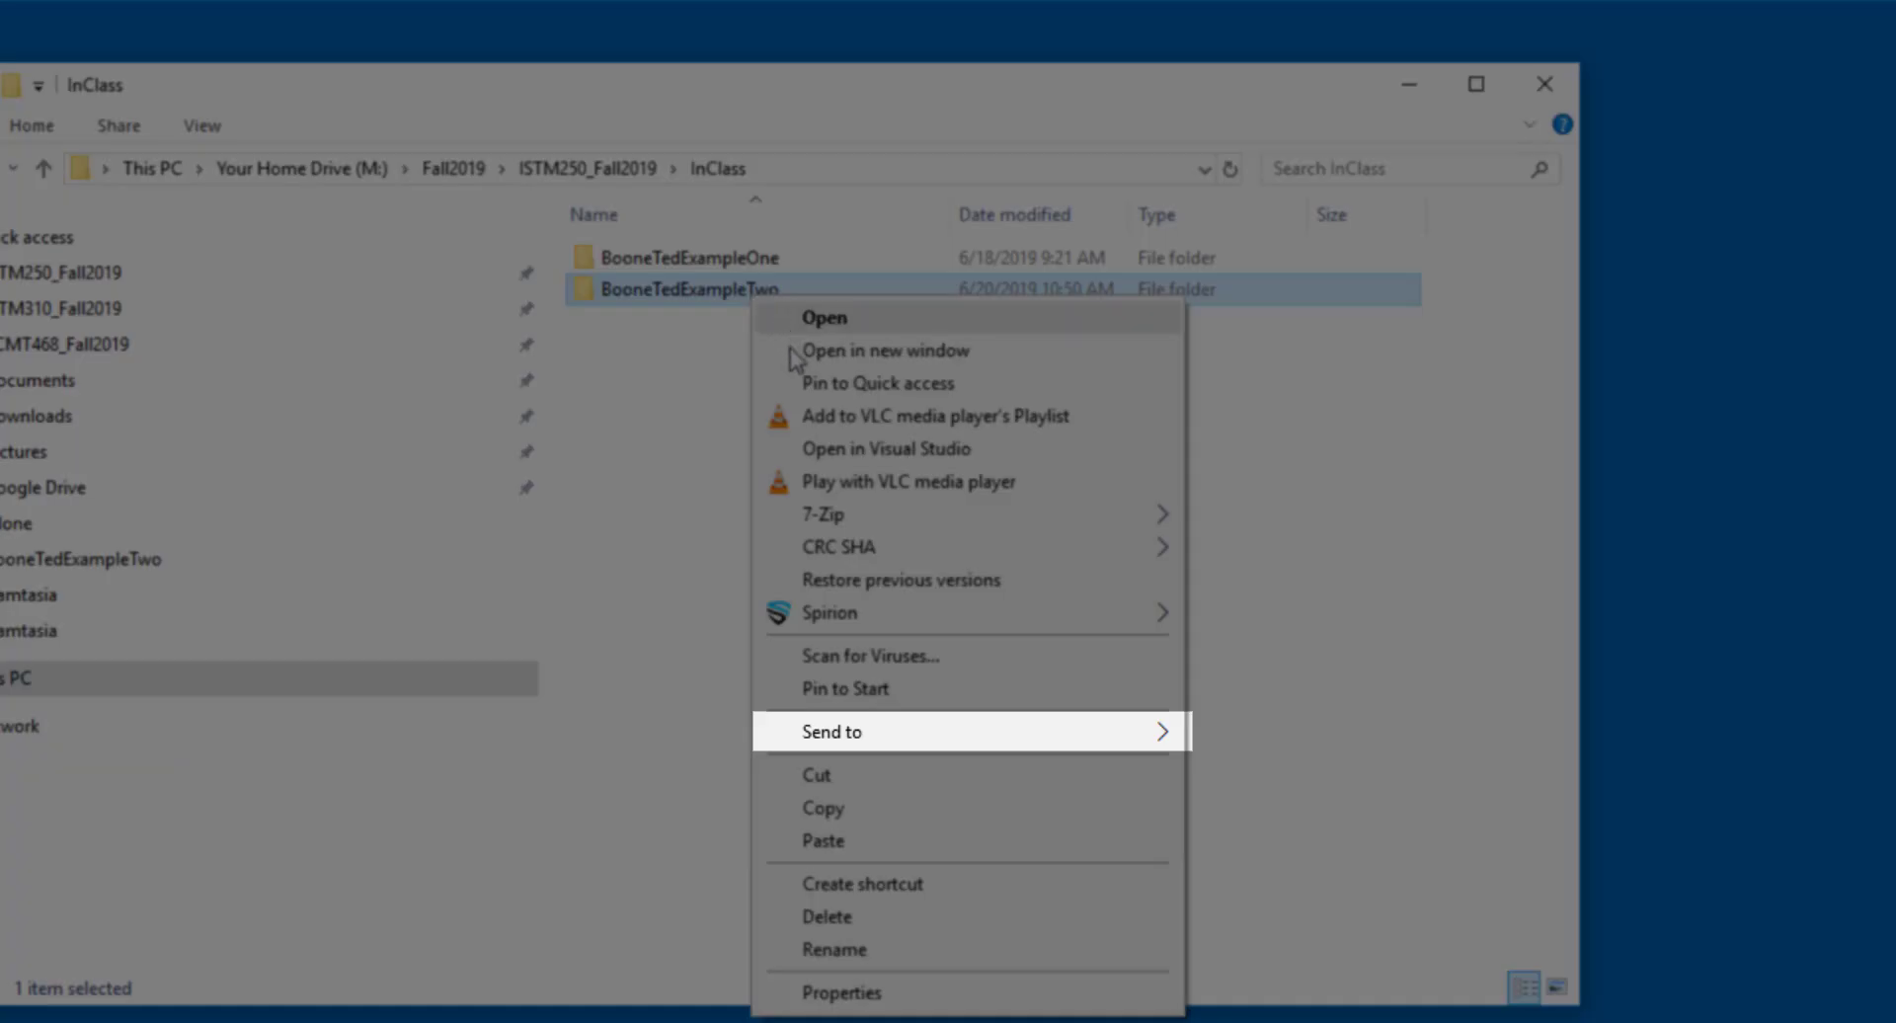
{"action": "mouse_move", "coordinate": [838, 736]}
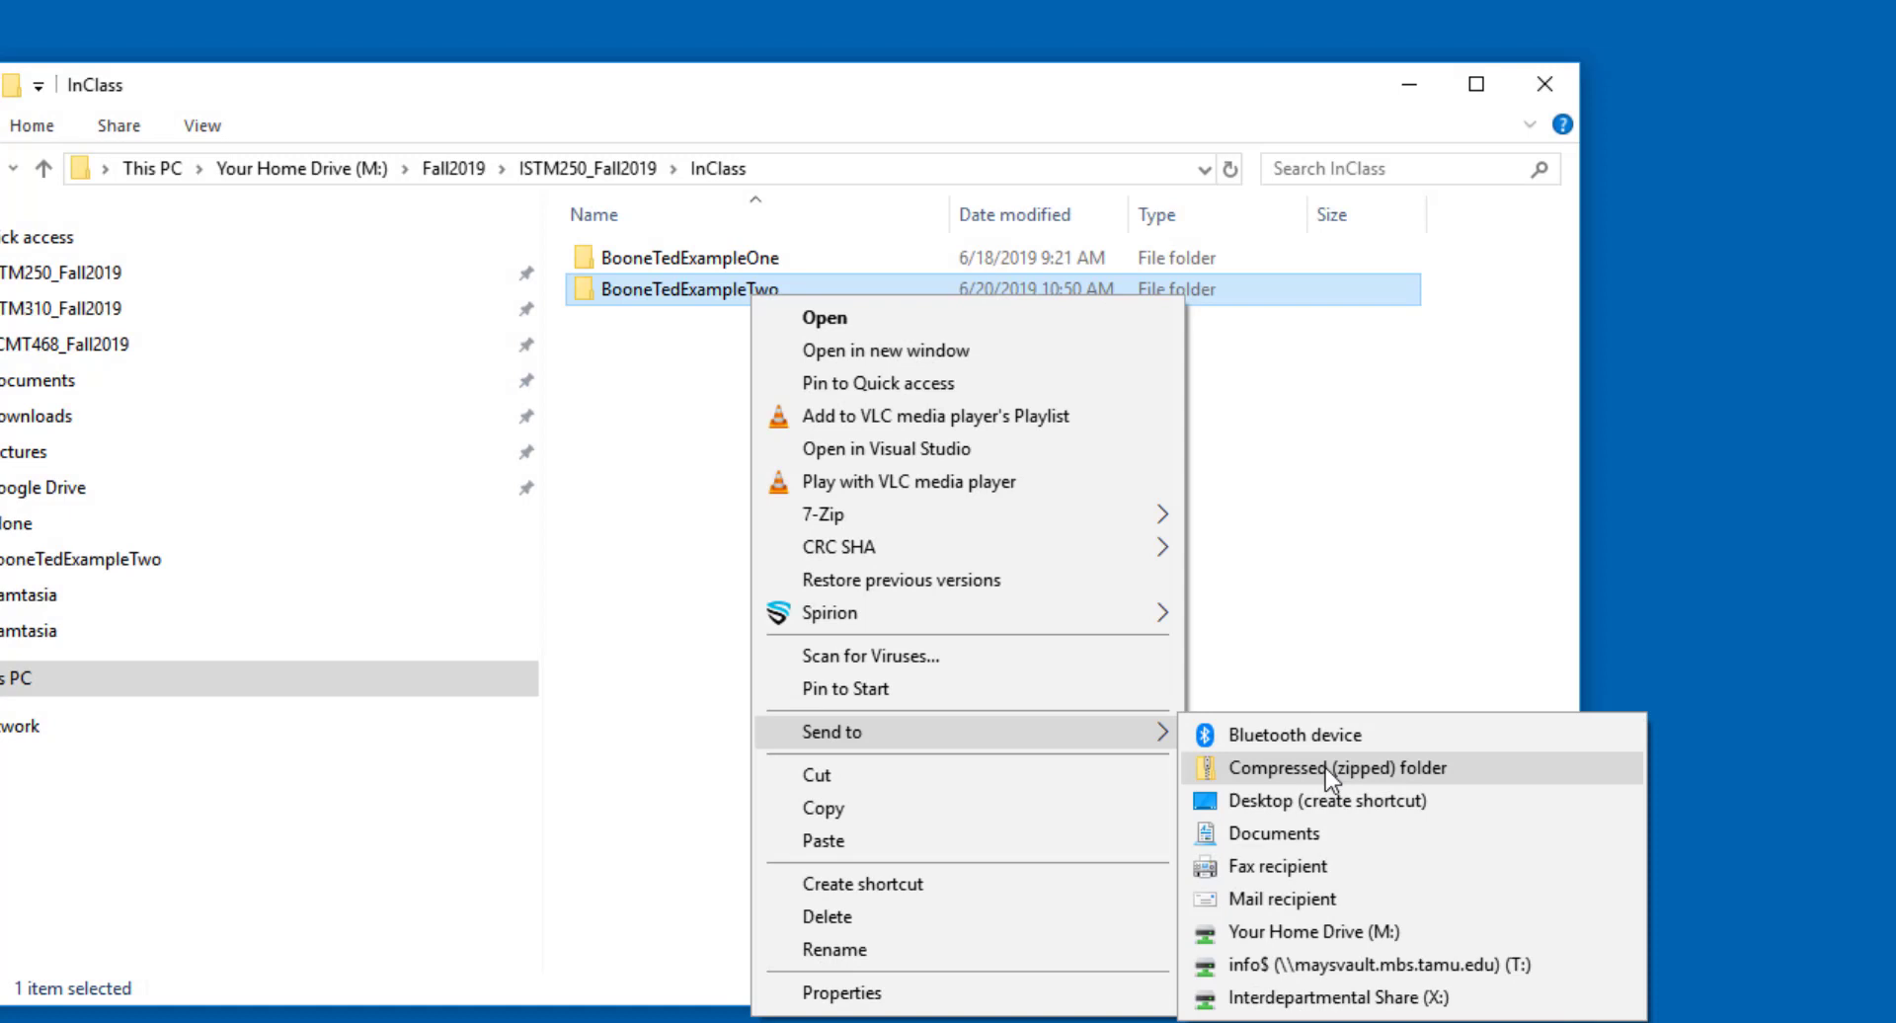
{"action": "left_click", "coordinate": [1325, 768]}
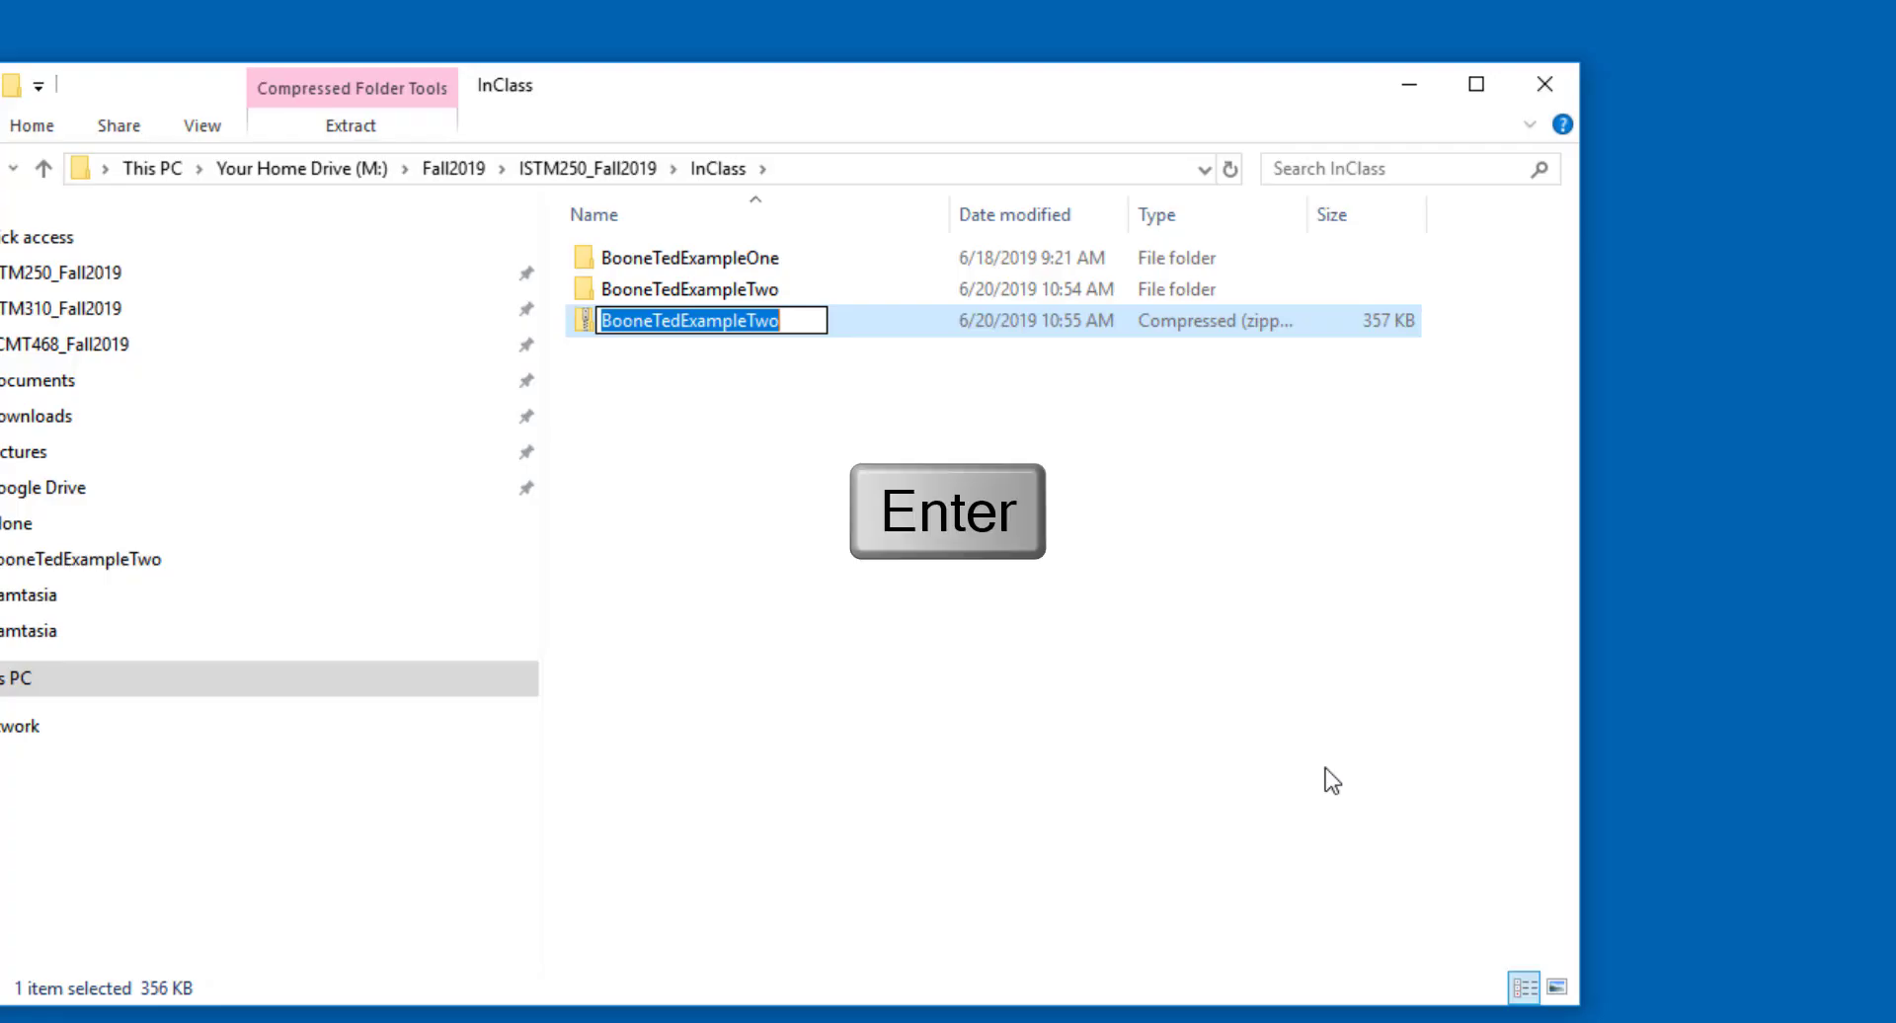
{"action": "key", "text": "Return"}
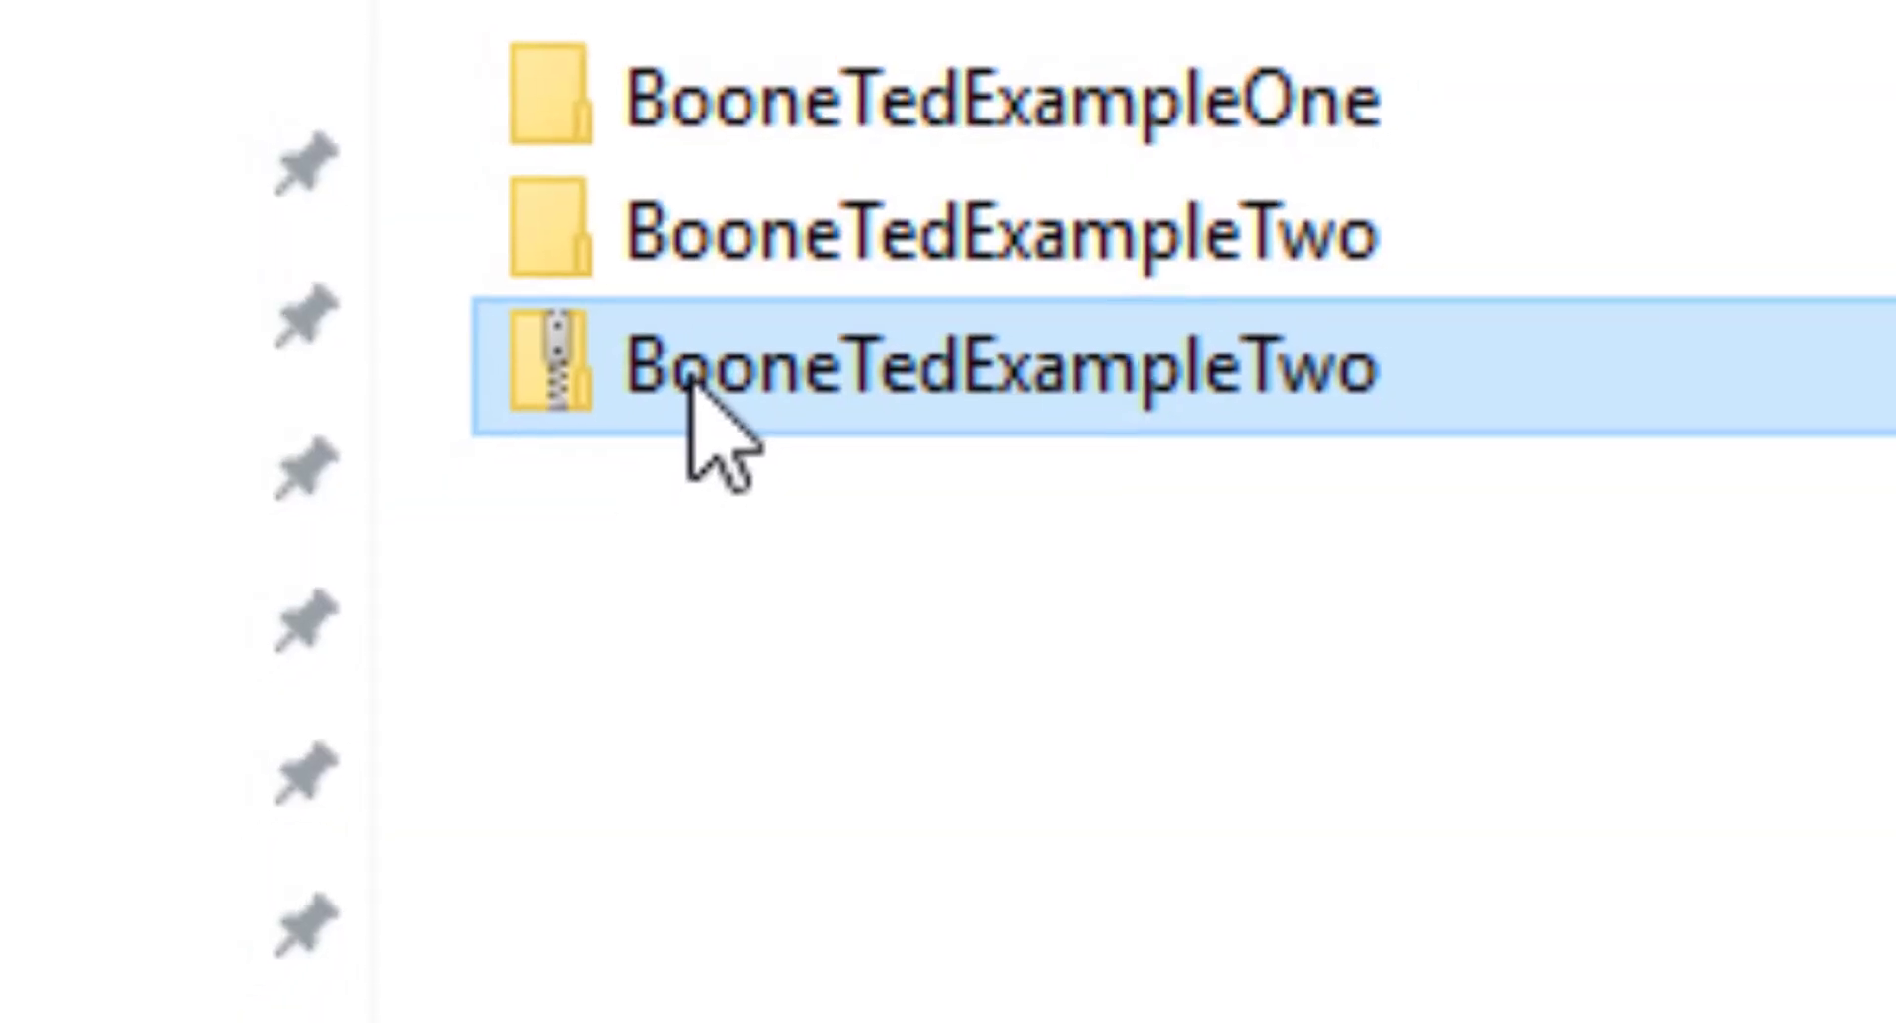
- Browse into the ExampleTwo zip without extracting it and try to open its solution file in Visual Studio
{"action": "mouse_move", "coordinate": [686, 395]}
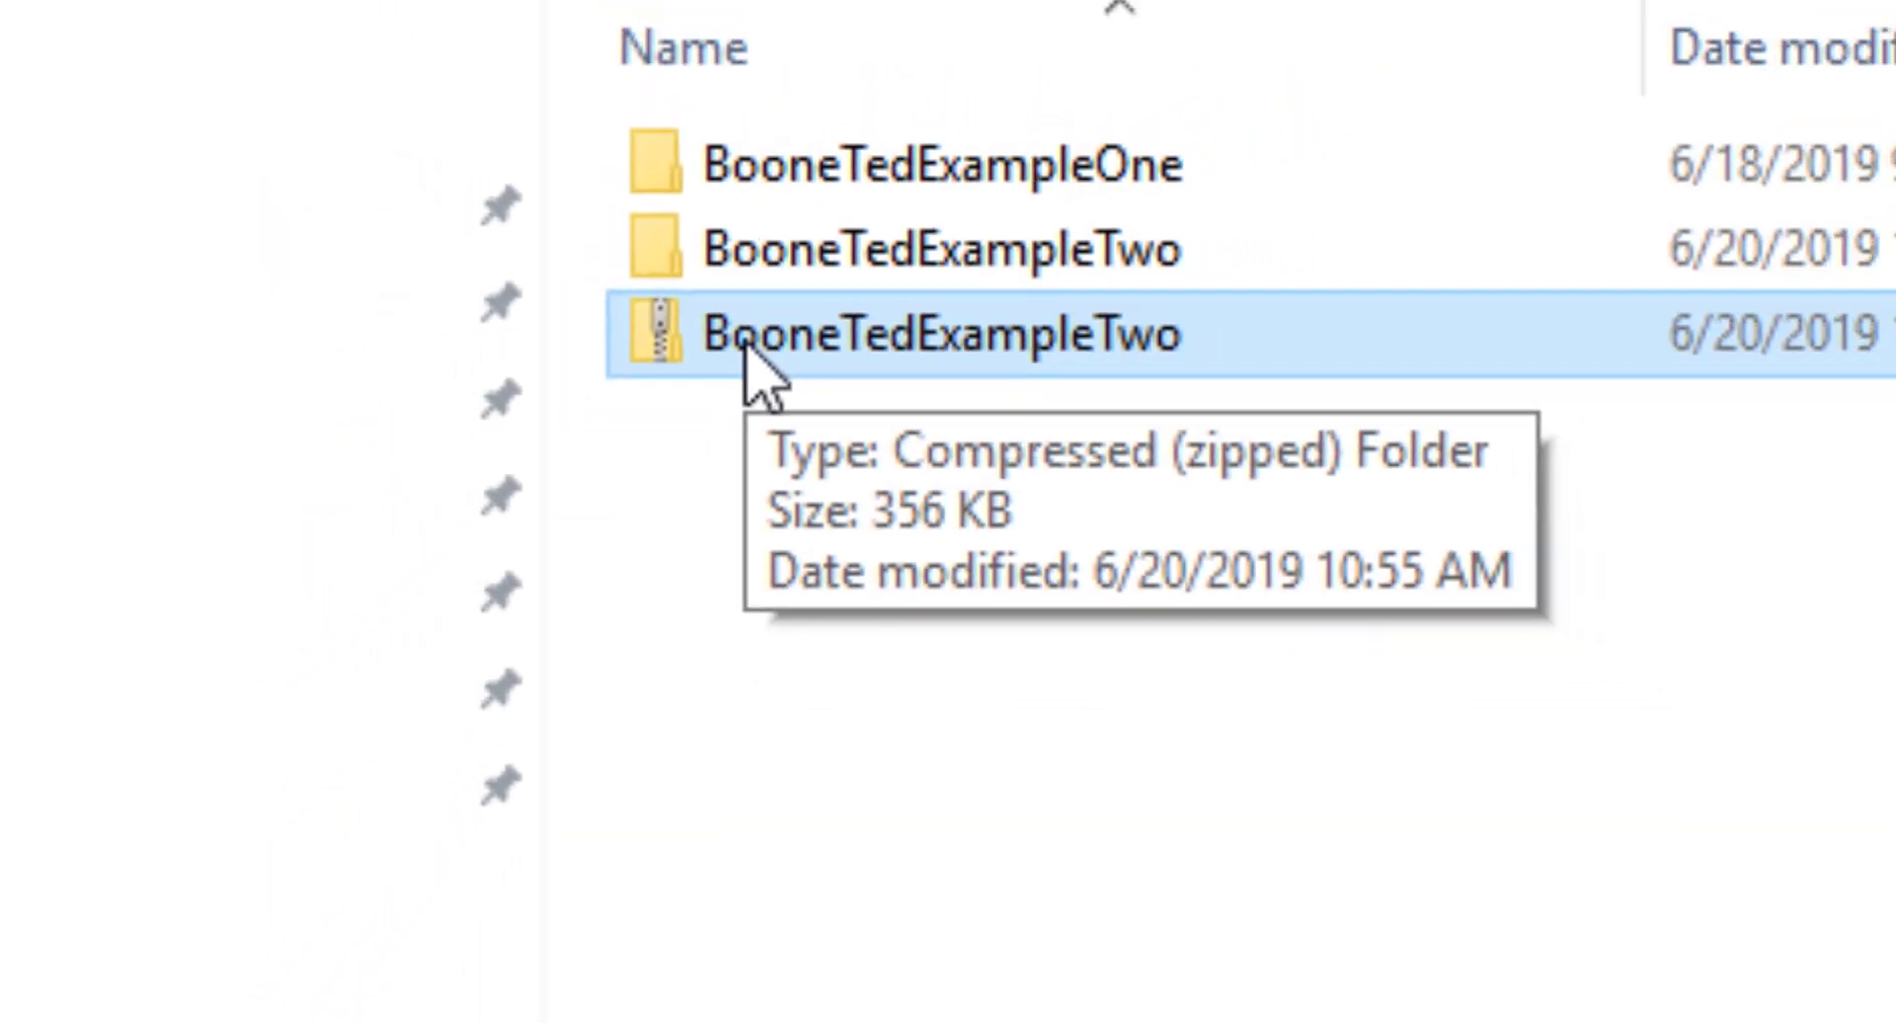
{"action": "double_click", "coordinate": [751, 335]}
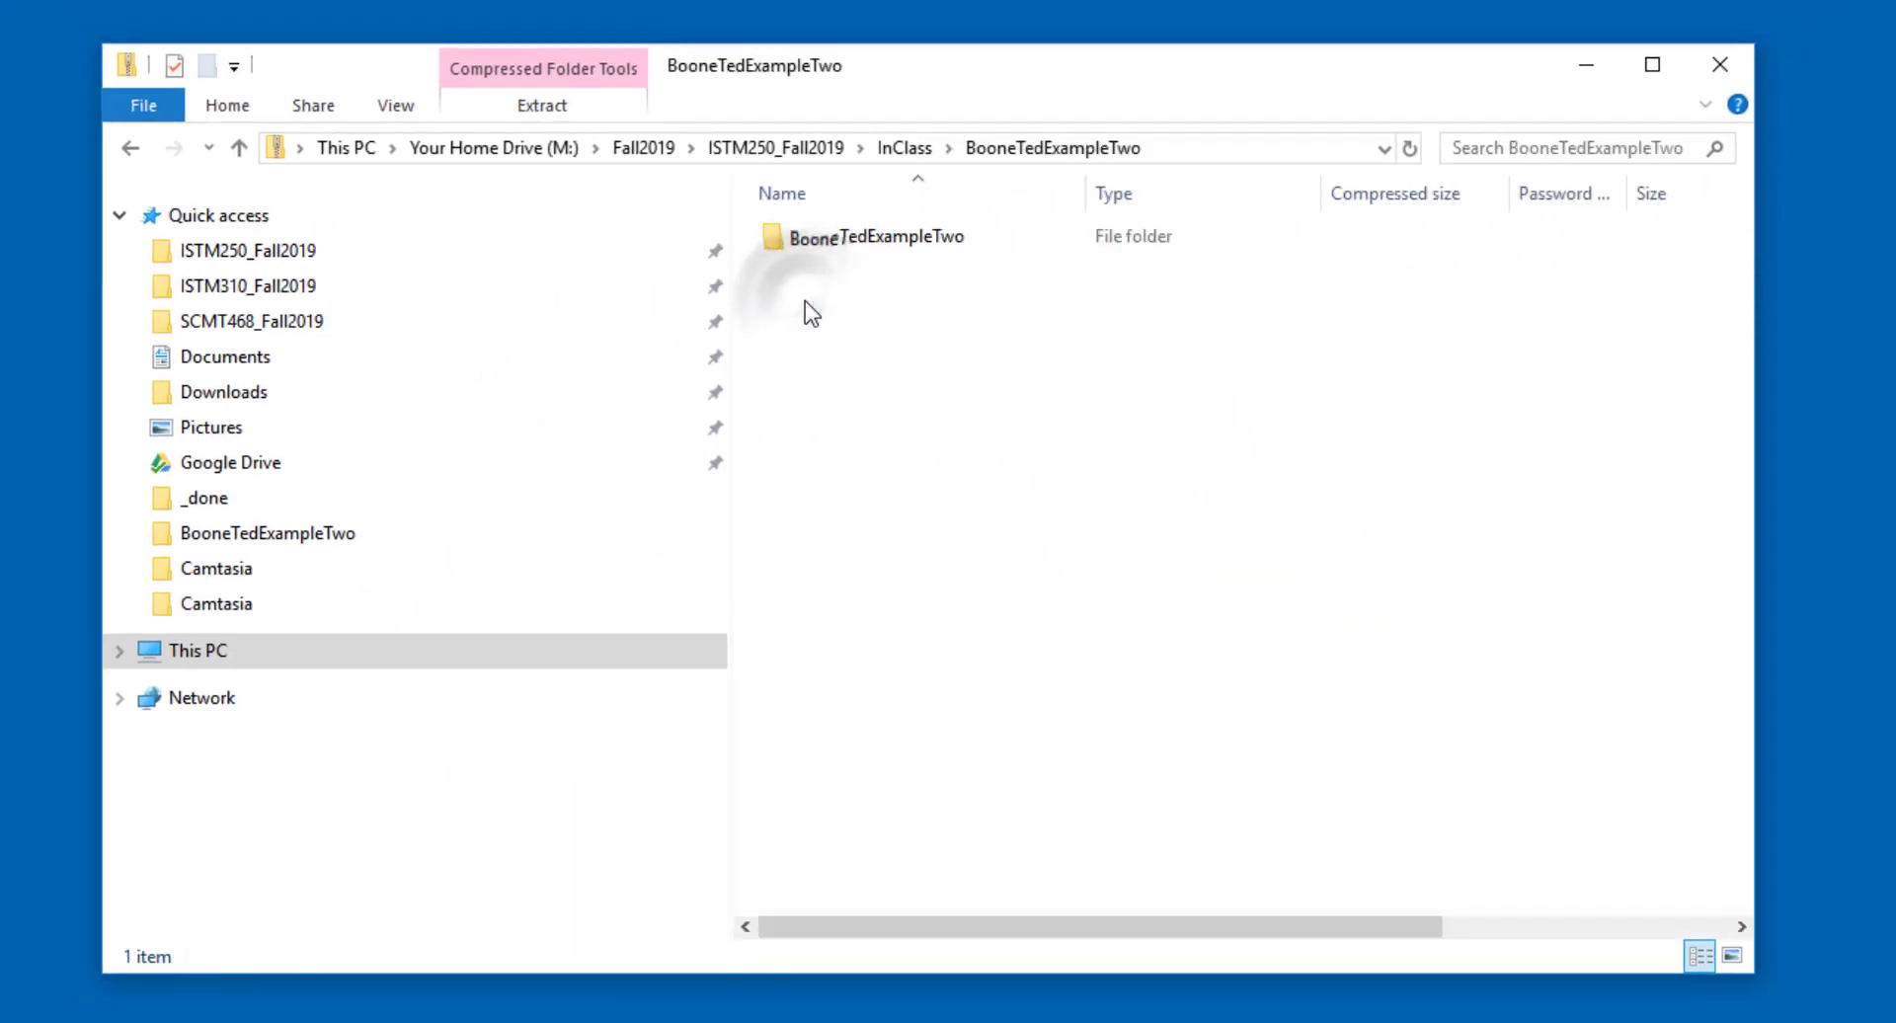
{"action": "left_click", "coordinate": [814, 243]}
{"action": "double_click", "coordinate": [814, 243]}
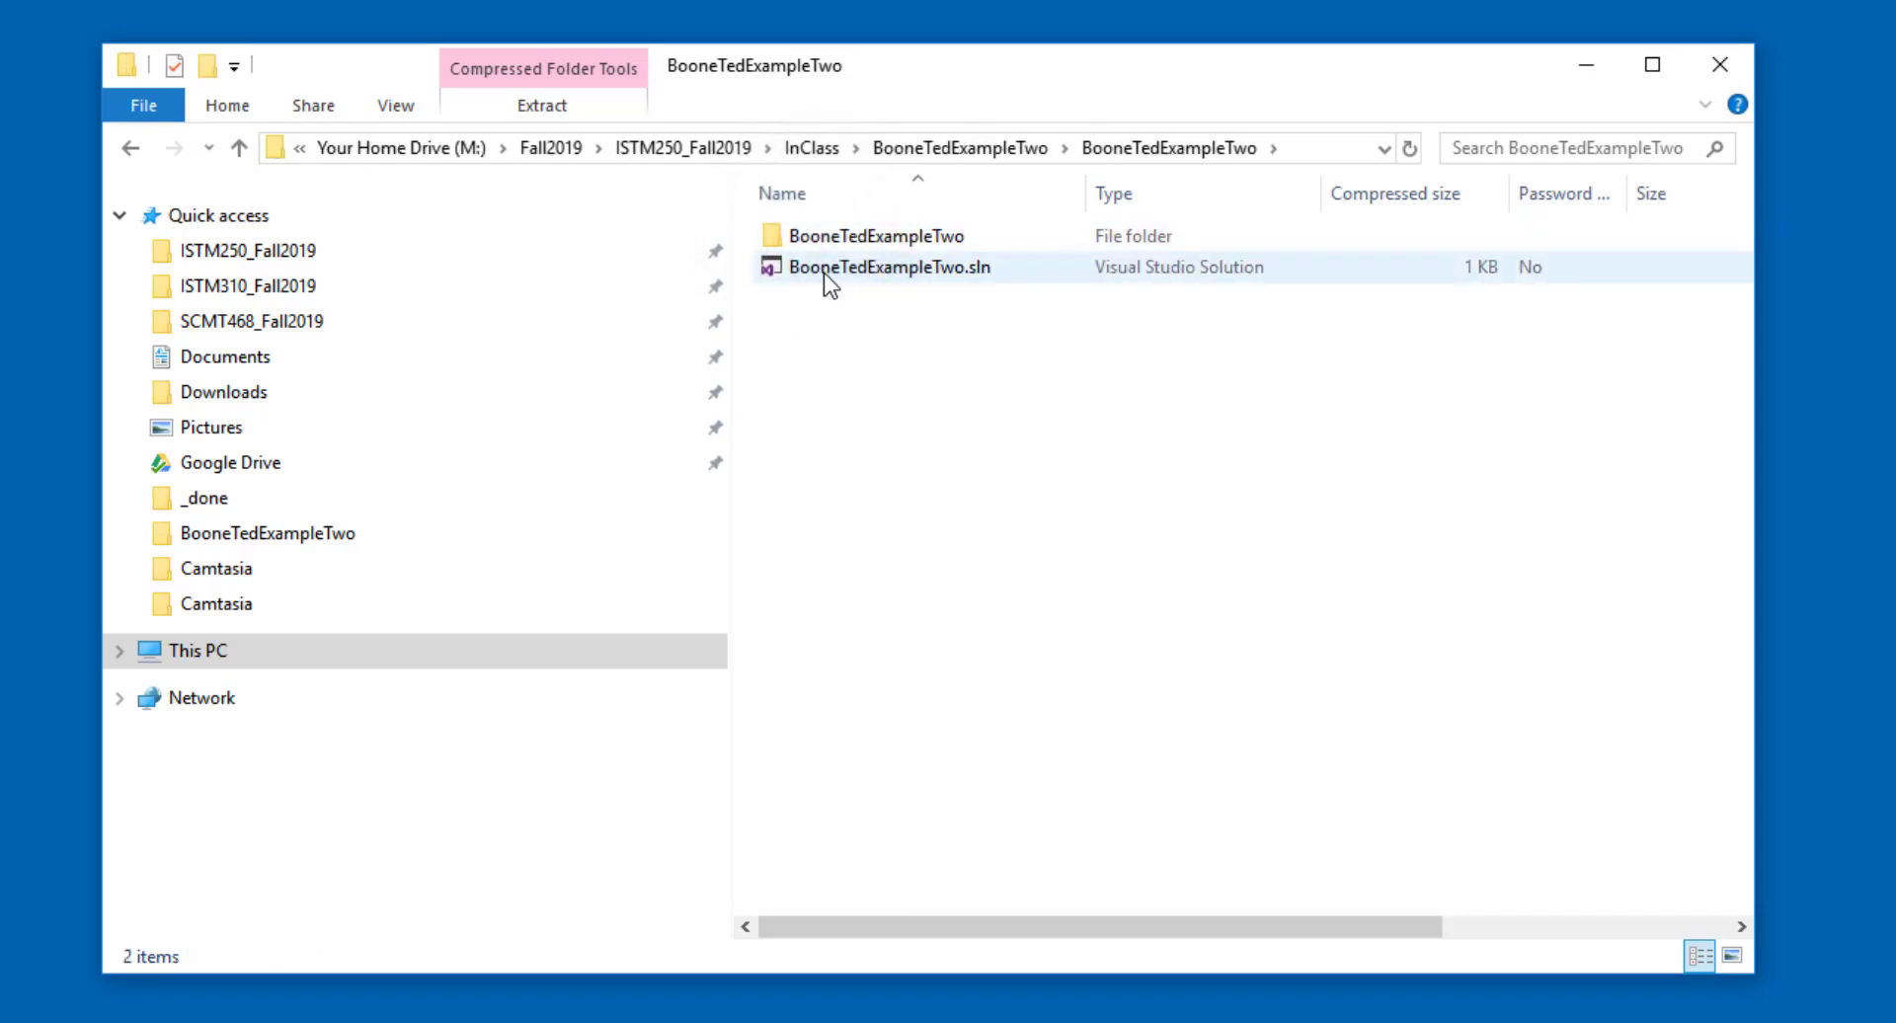
{"action": "double_click", "coordinate": [824, 270]}
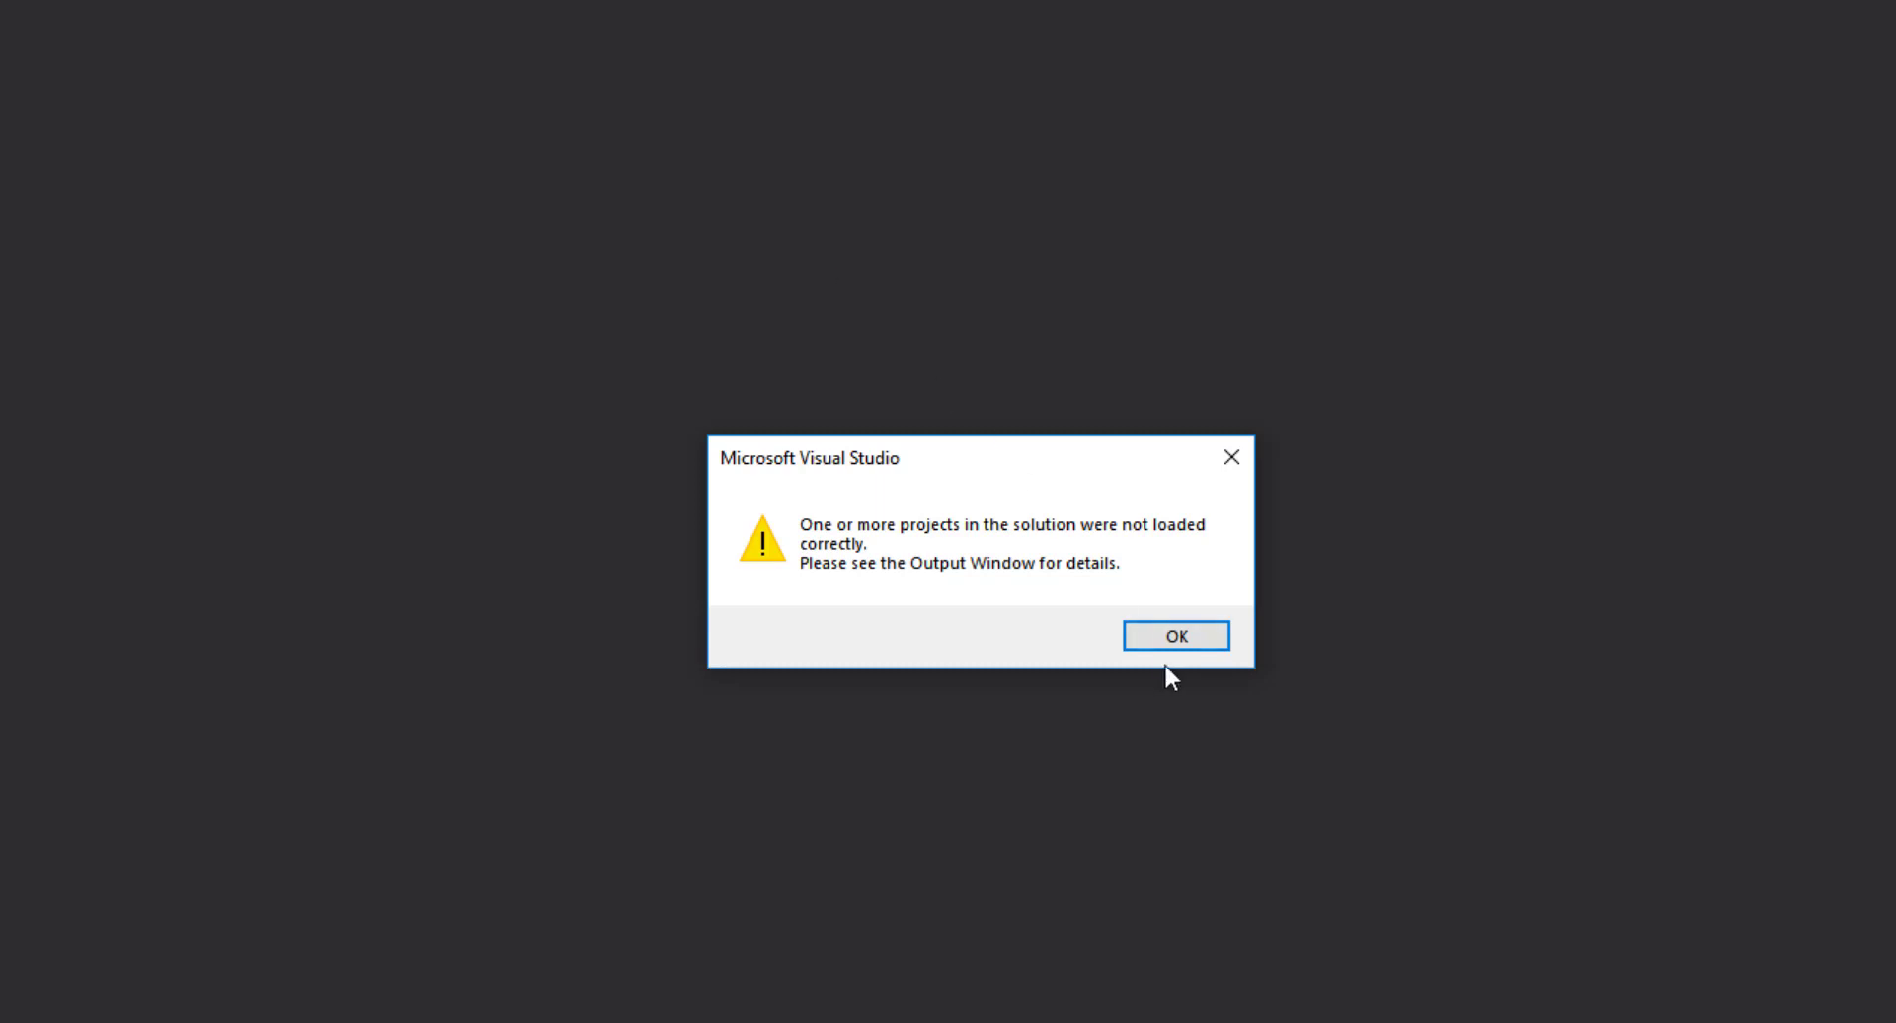
- Dismiss the project loading warning and close Visual Studio, returning to the InClass folder
{"action": "left_click", "coordinate": [1150, 637]}
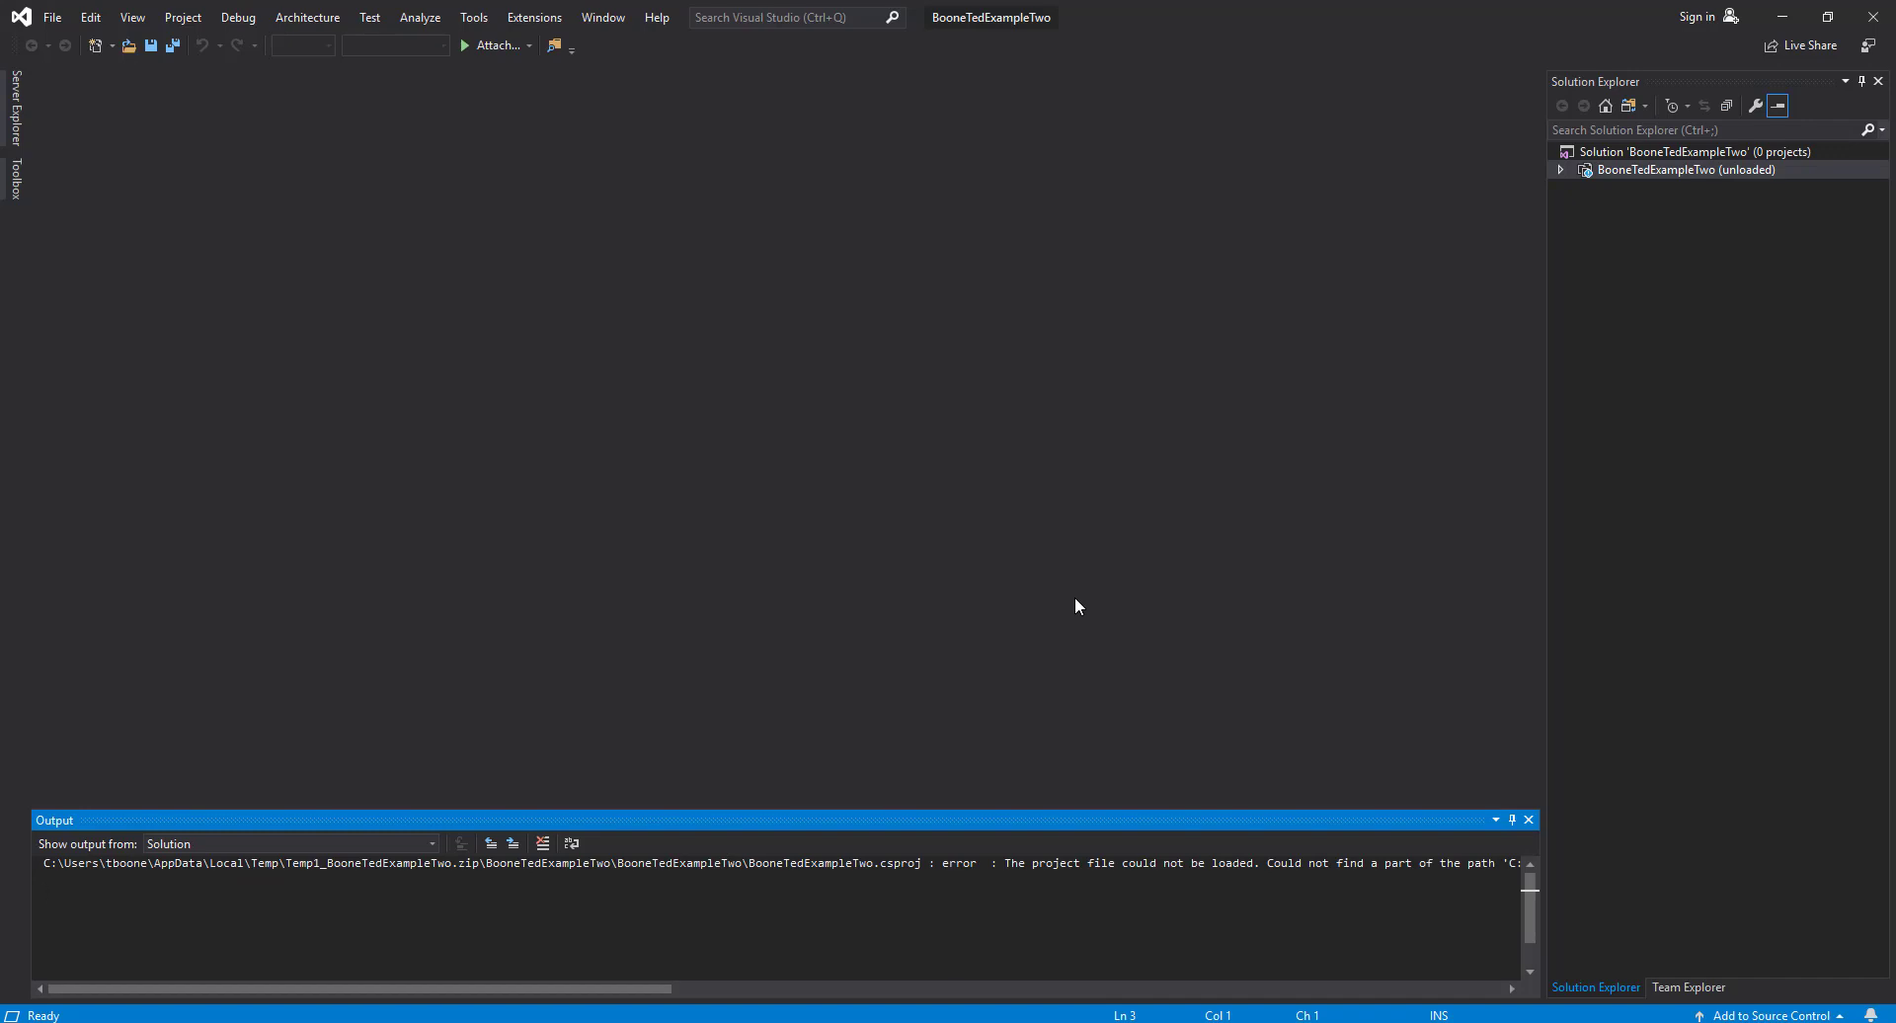
{"action": "left_click", "coordinate": [1874, 17]}
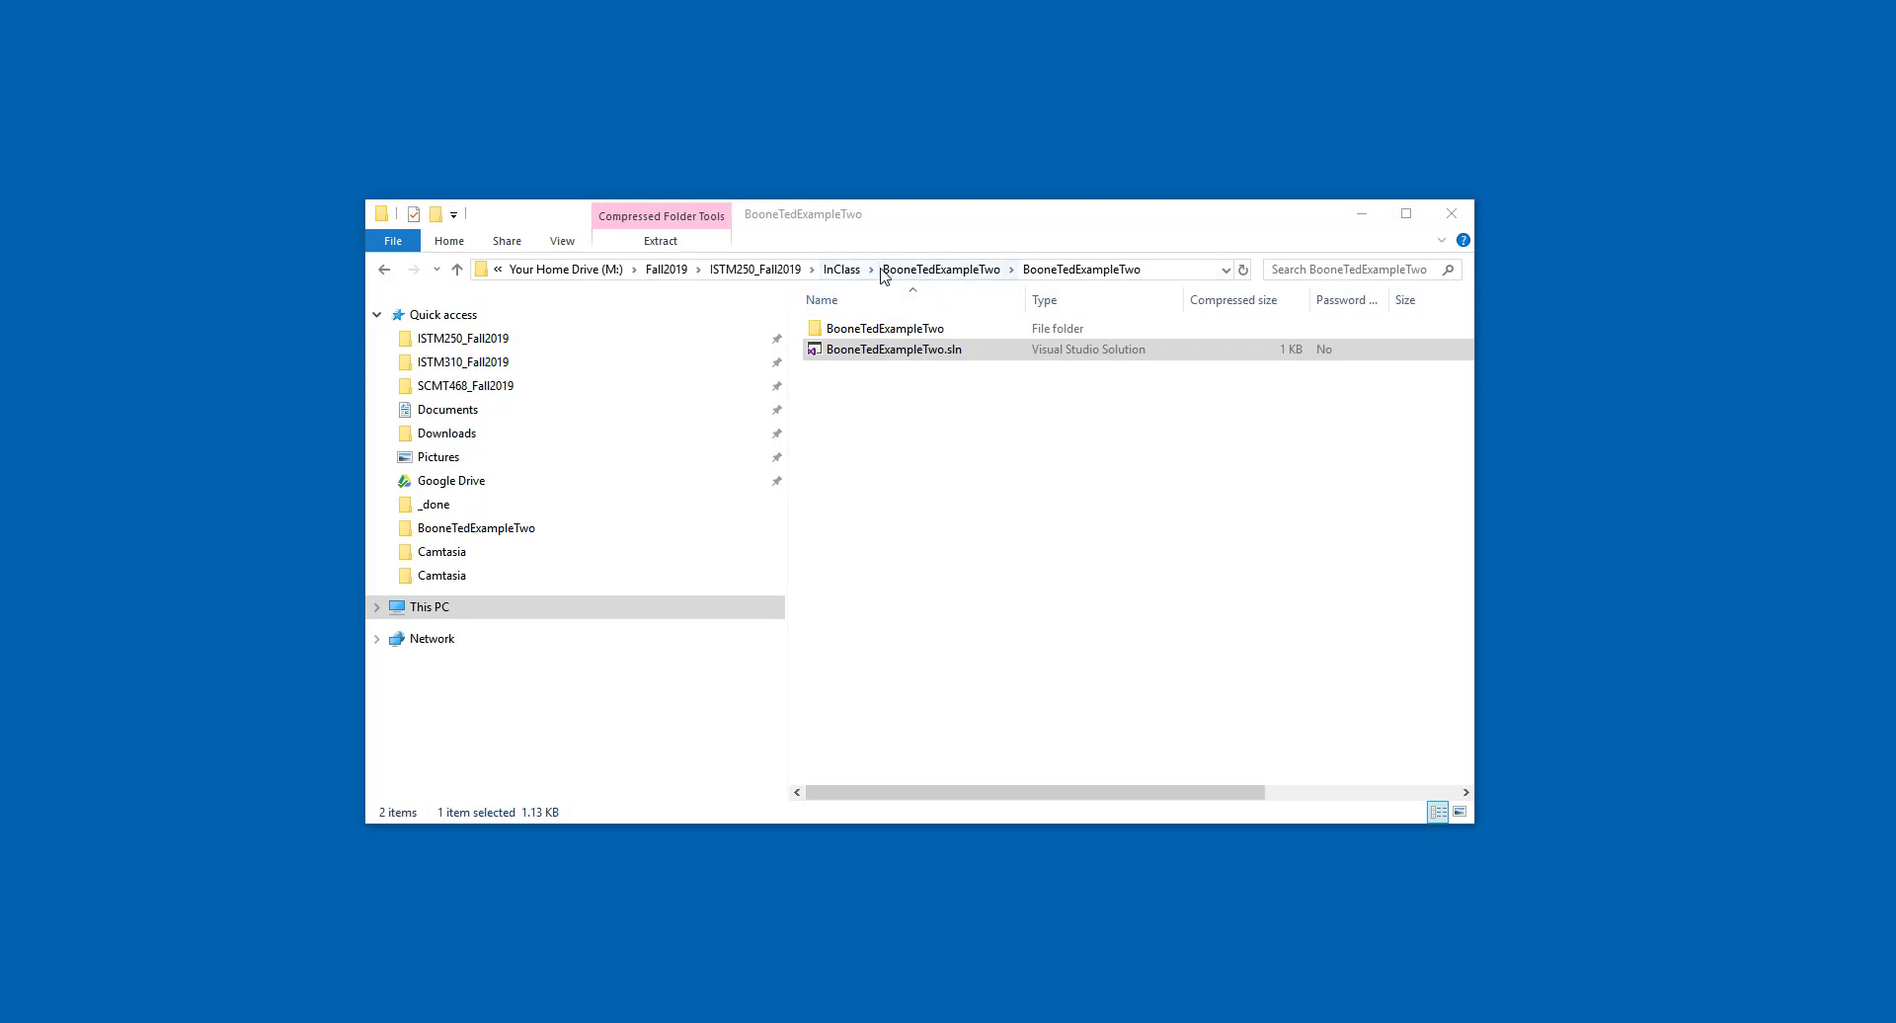
{"action": "left_click", "coordinate": [842, 269]}
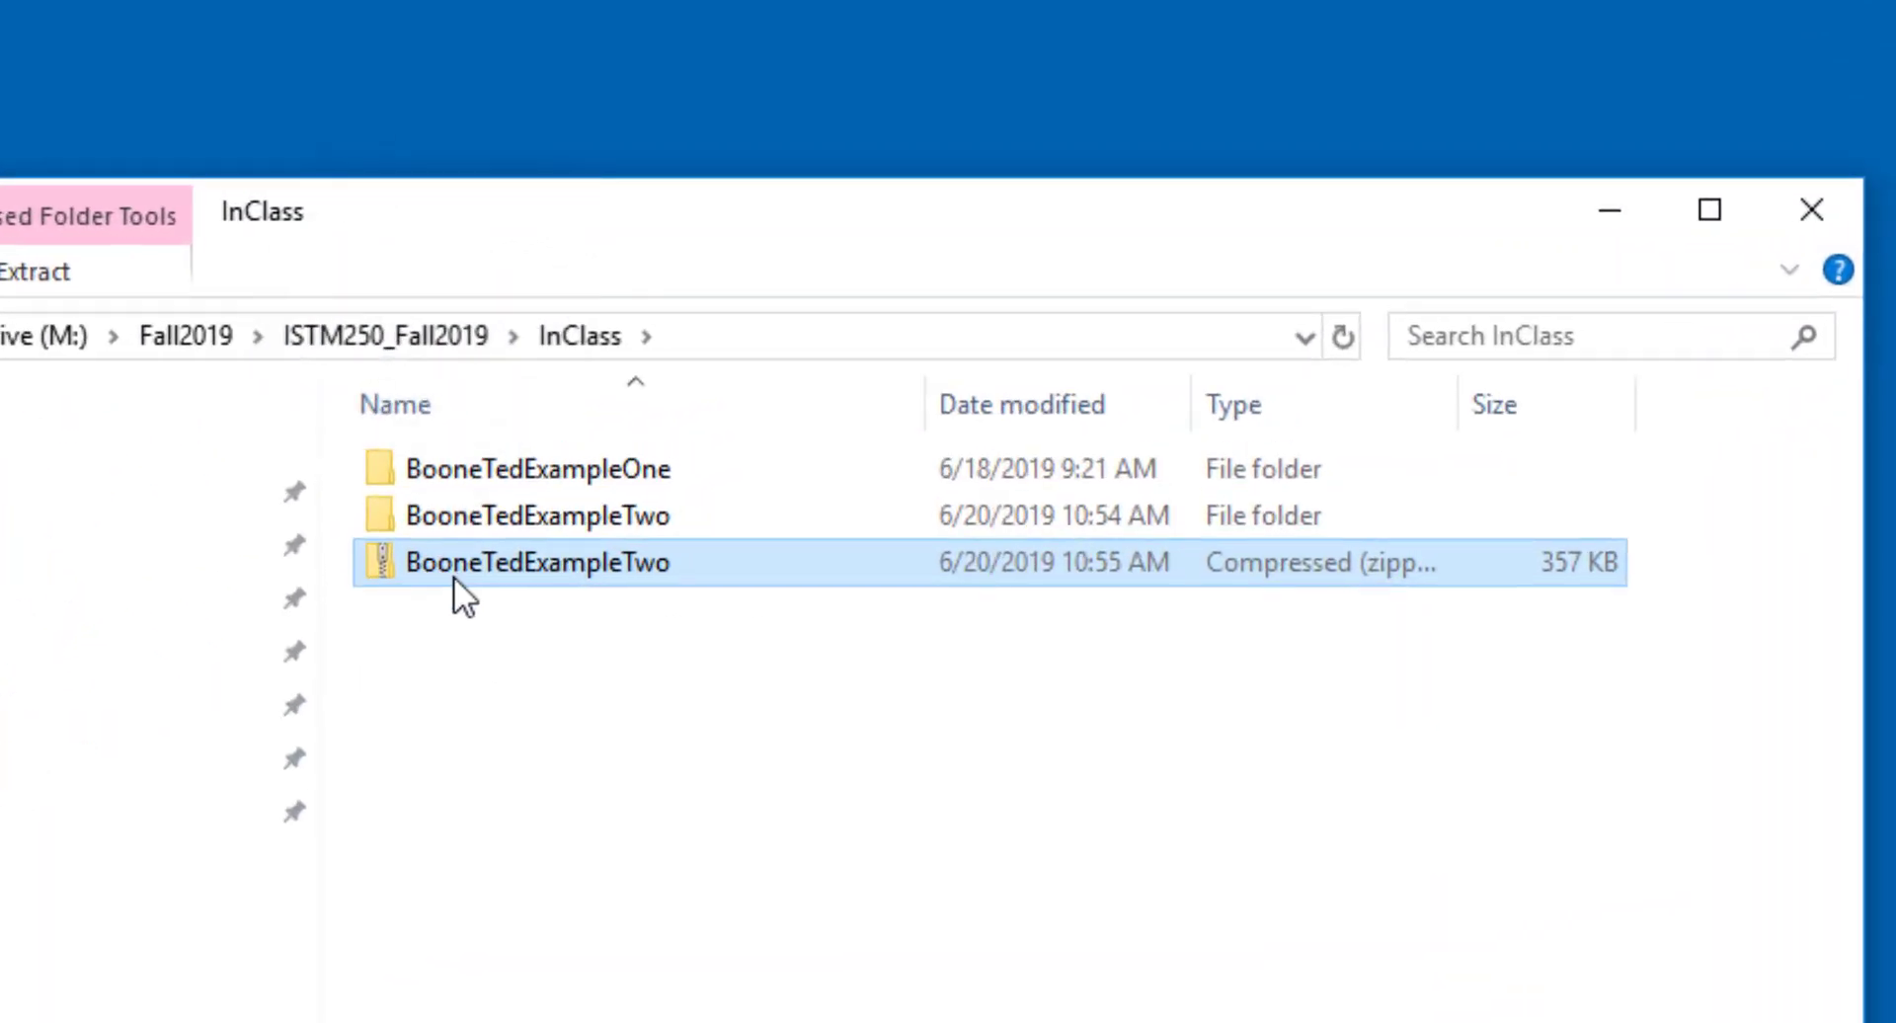
{"action": "right_click", "coordinate": [514, 561]}
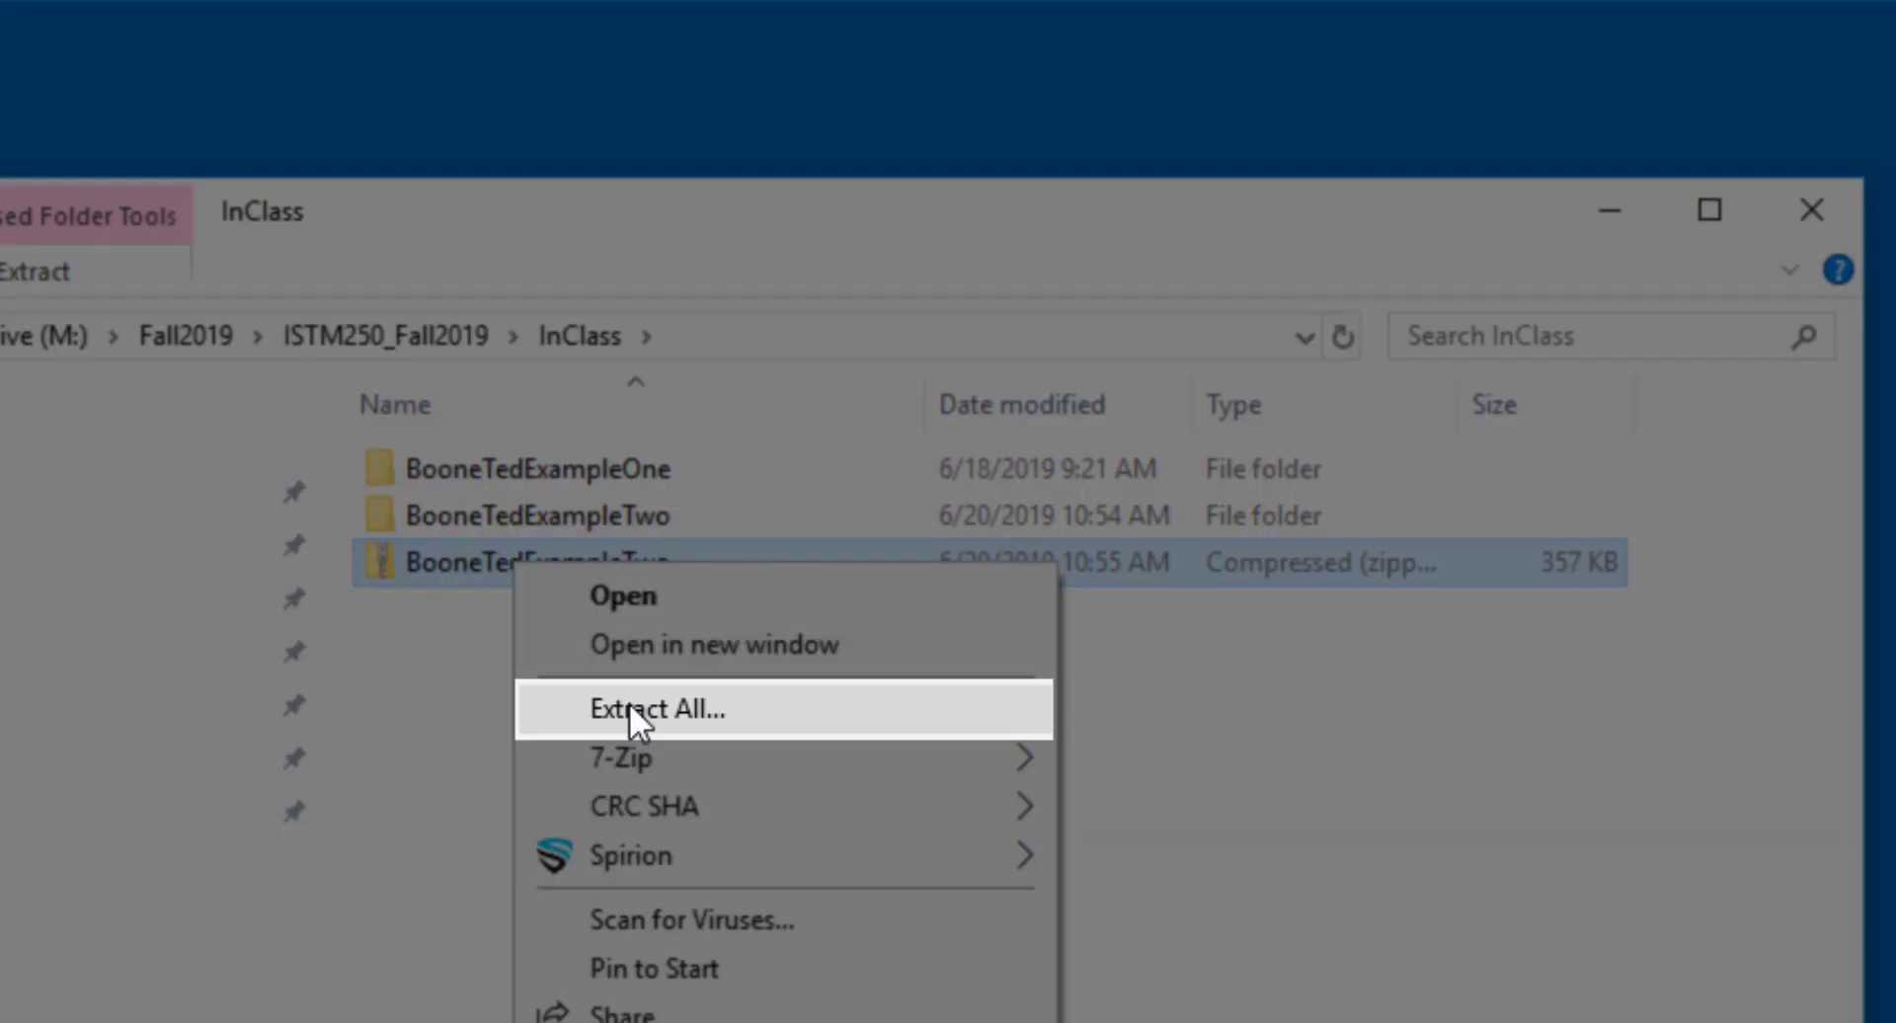
{"action": "left_click", "coordinate": [630, 707]}
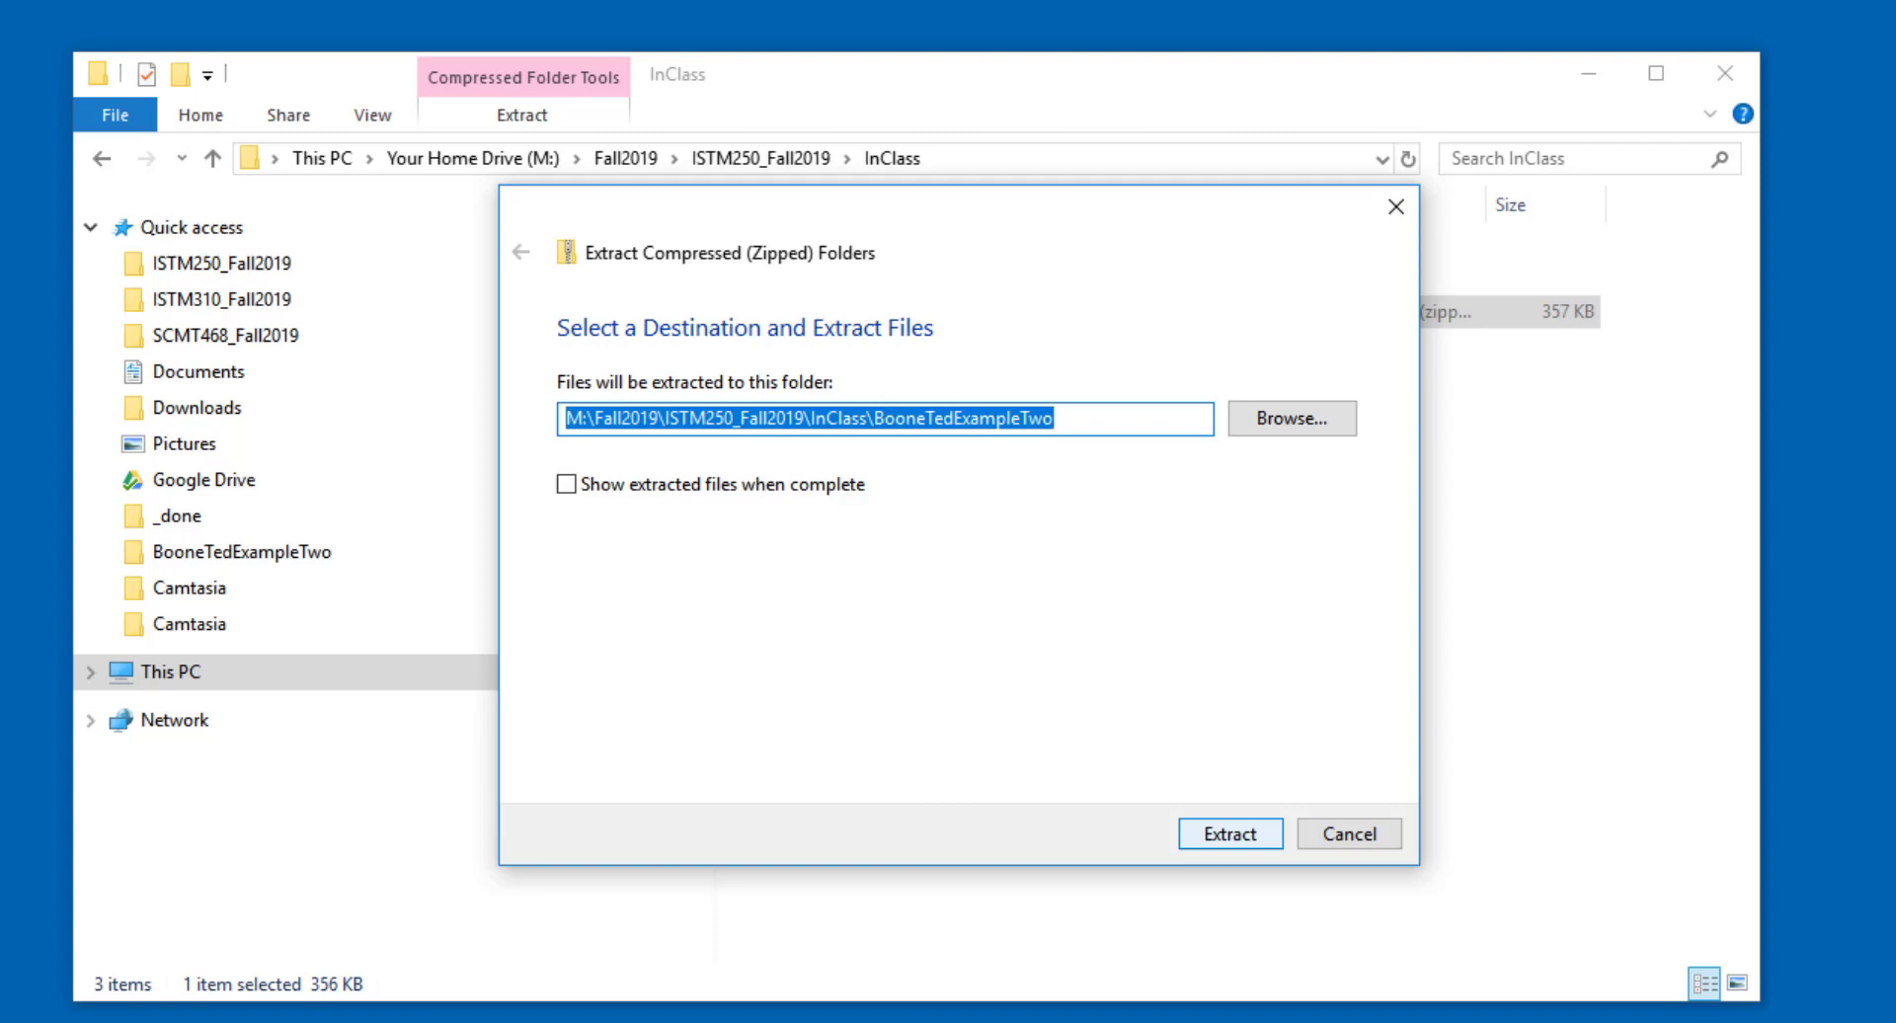
{"action": "left_click", "coordinate": [1349, 833]}
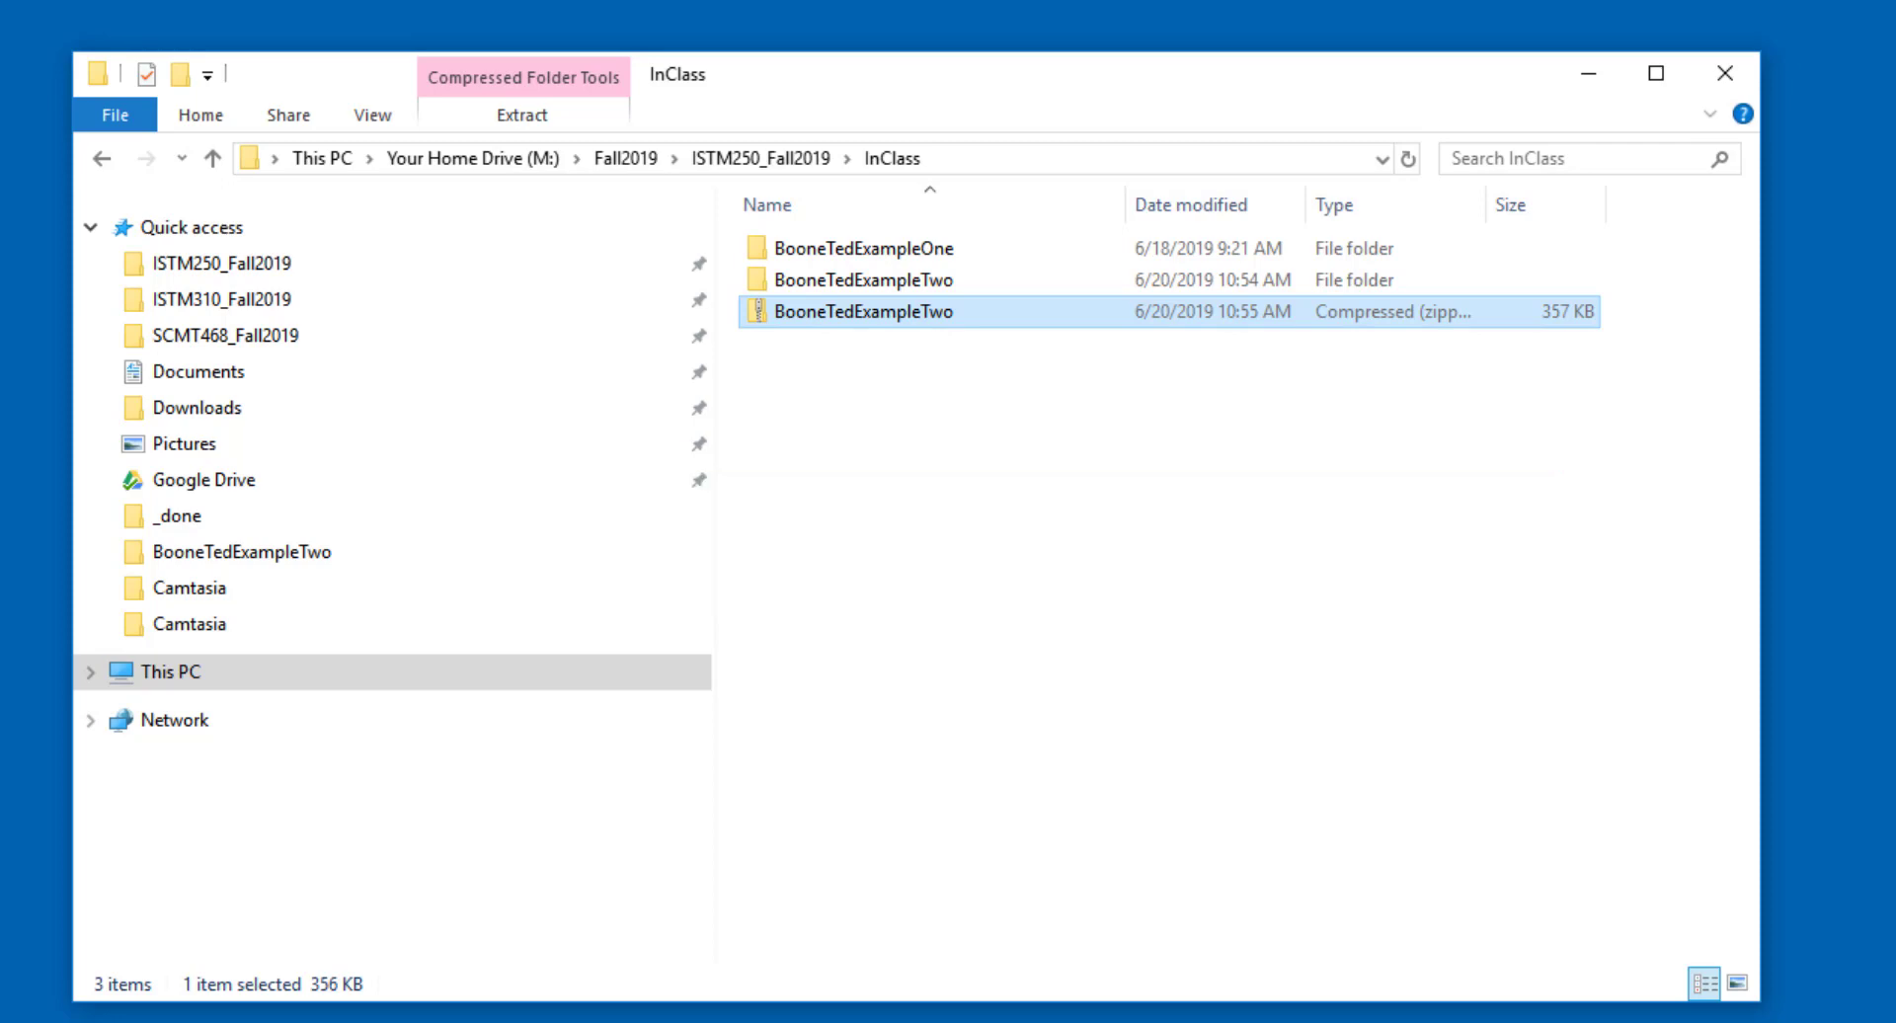
- Permanently delete the ExampleTwo zip and create a fresh compressed copy of the ExampleTwo project folder
{"action": "key", "text": "Delete"}
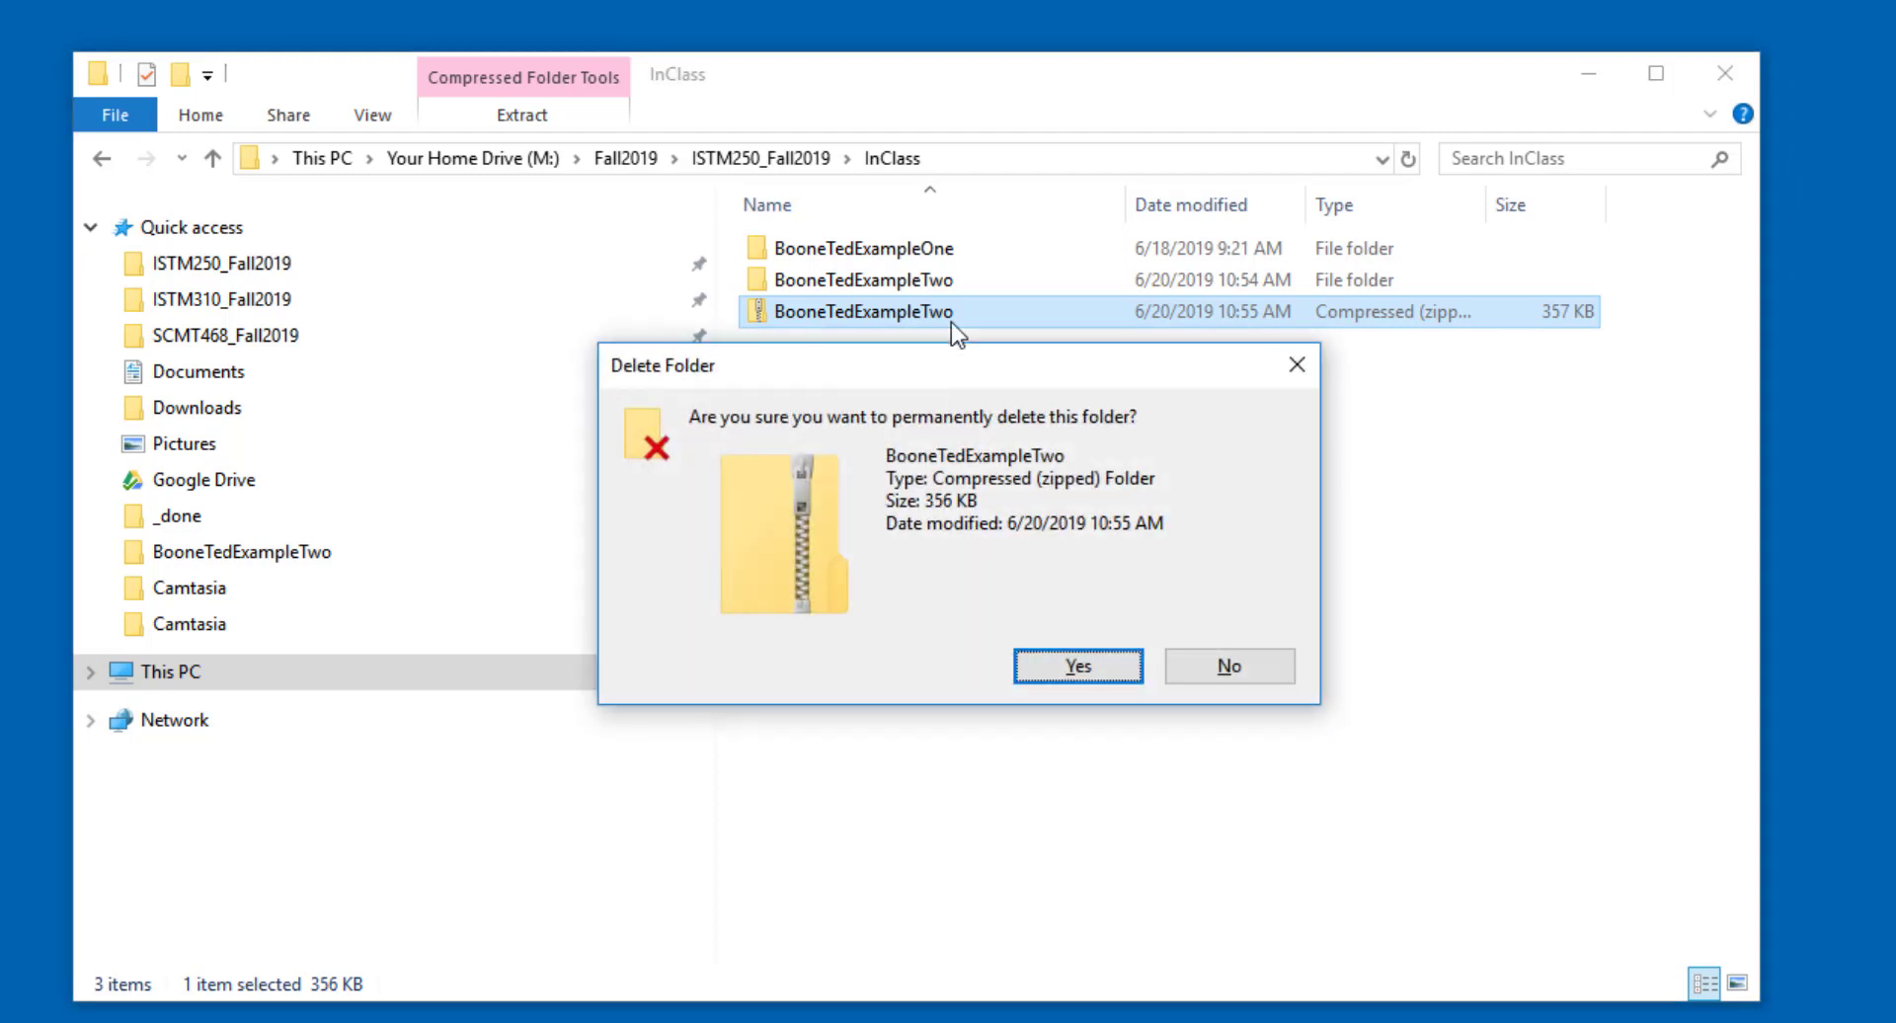
{"action": "left_click", "coordinate": [1078, 665]}
{"action": "right_click", "coordinate": [917, 282]}
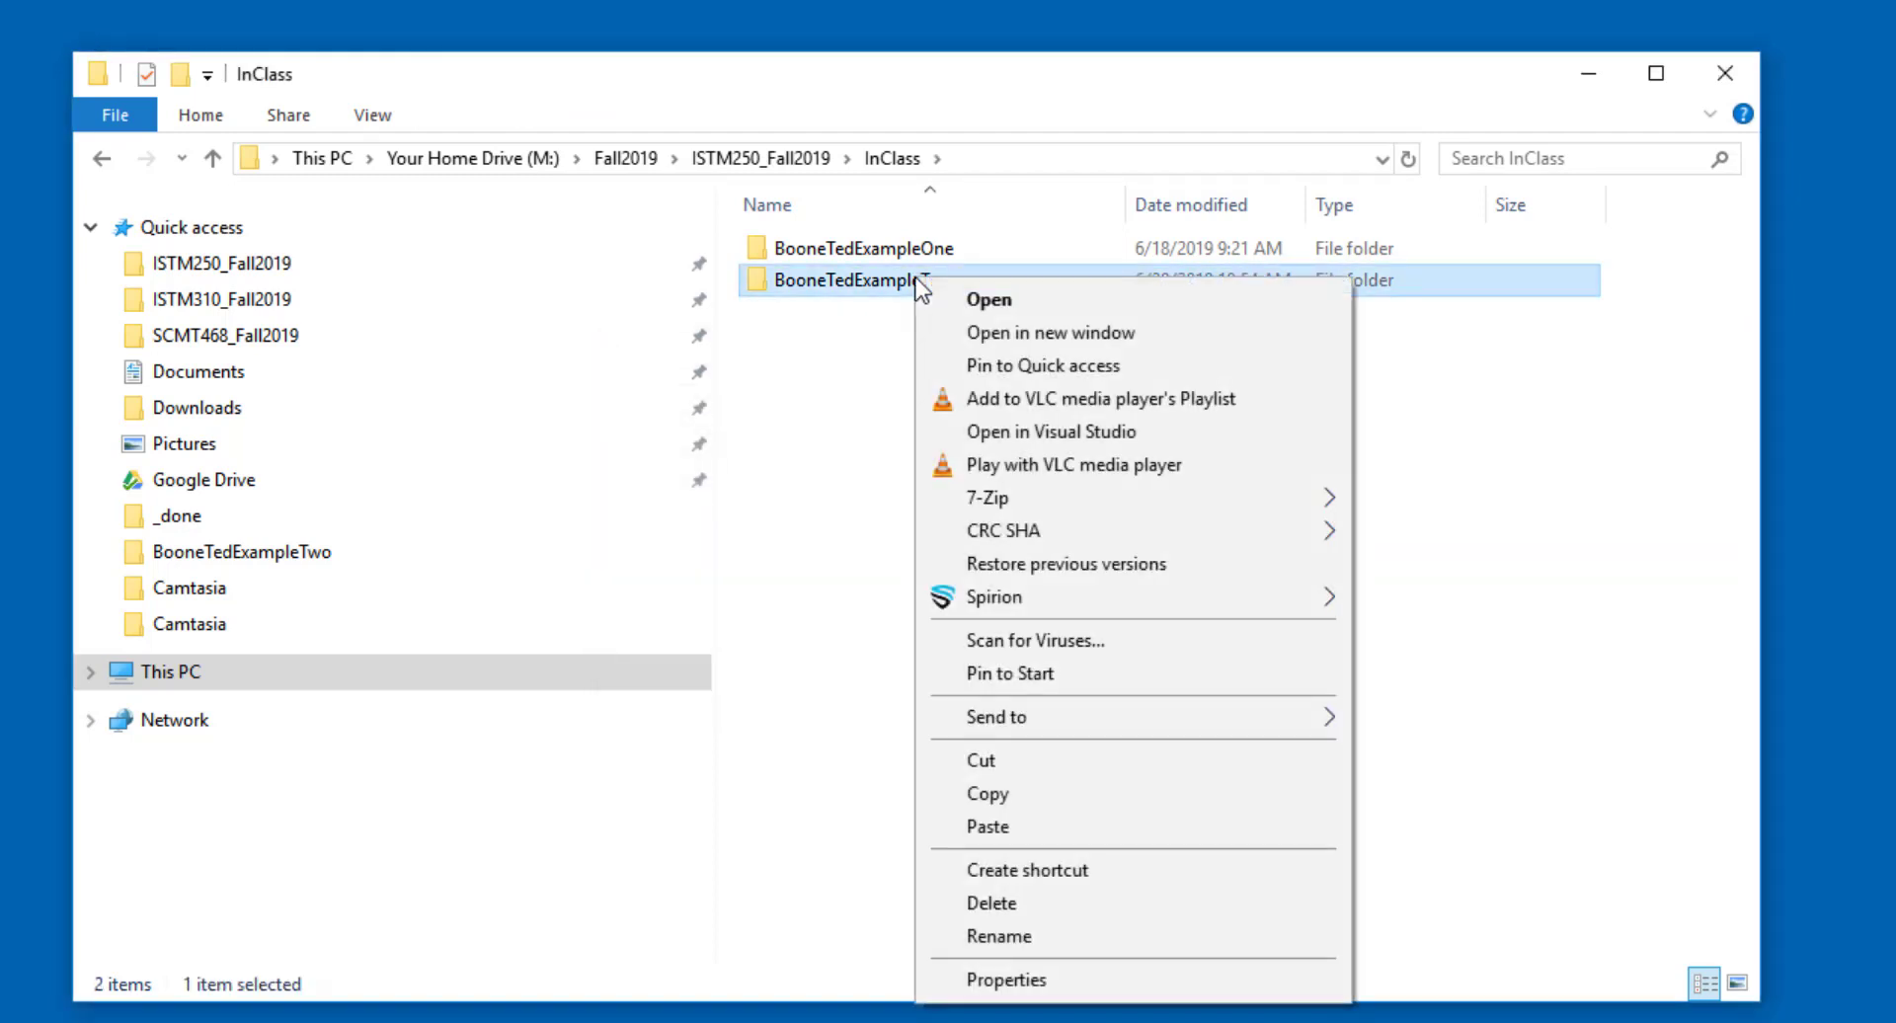
{"action": "mouse_move", "coordinate": [1020, 718]}
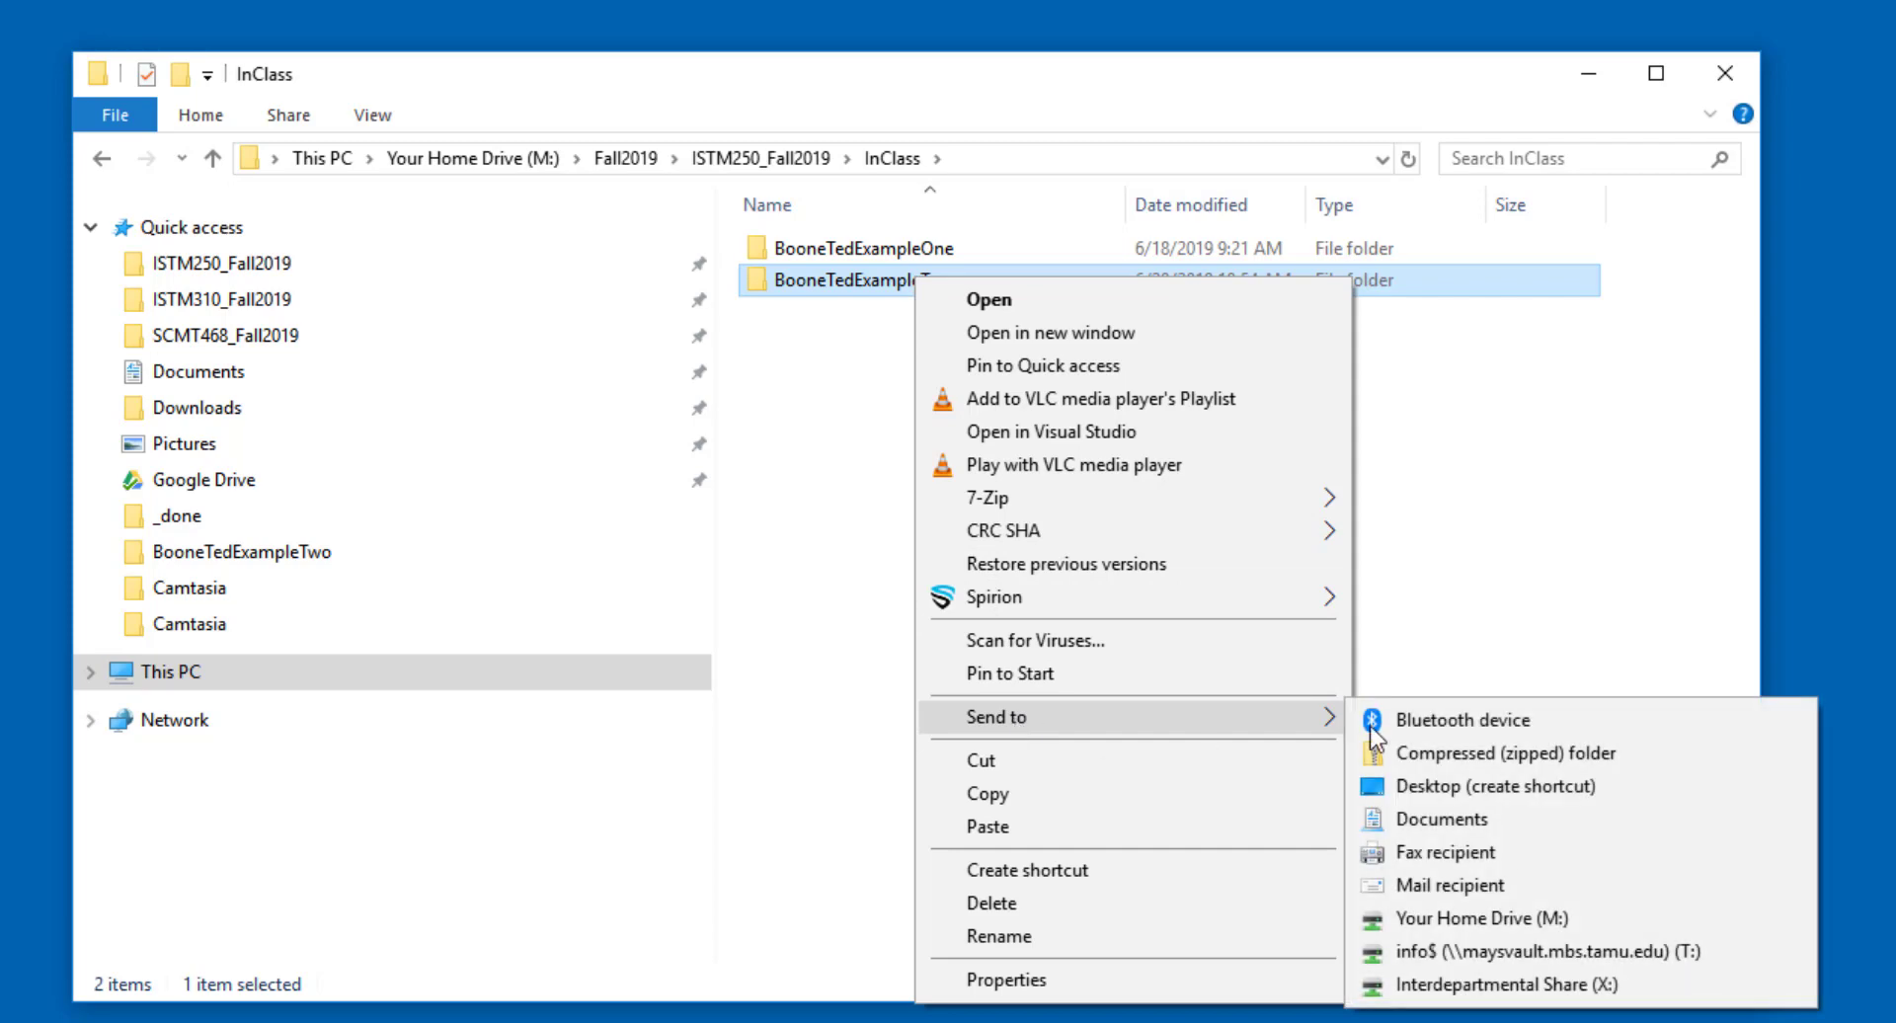
{"action": "left_click", "coordinate": [1467, 752]}
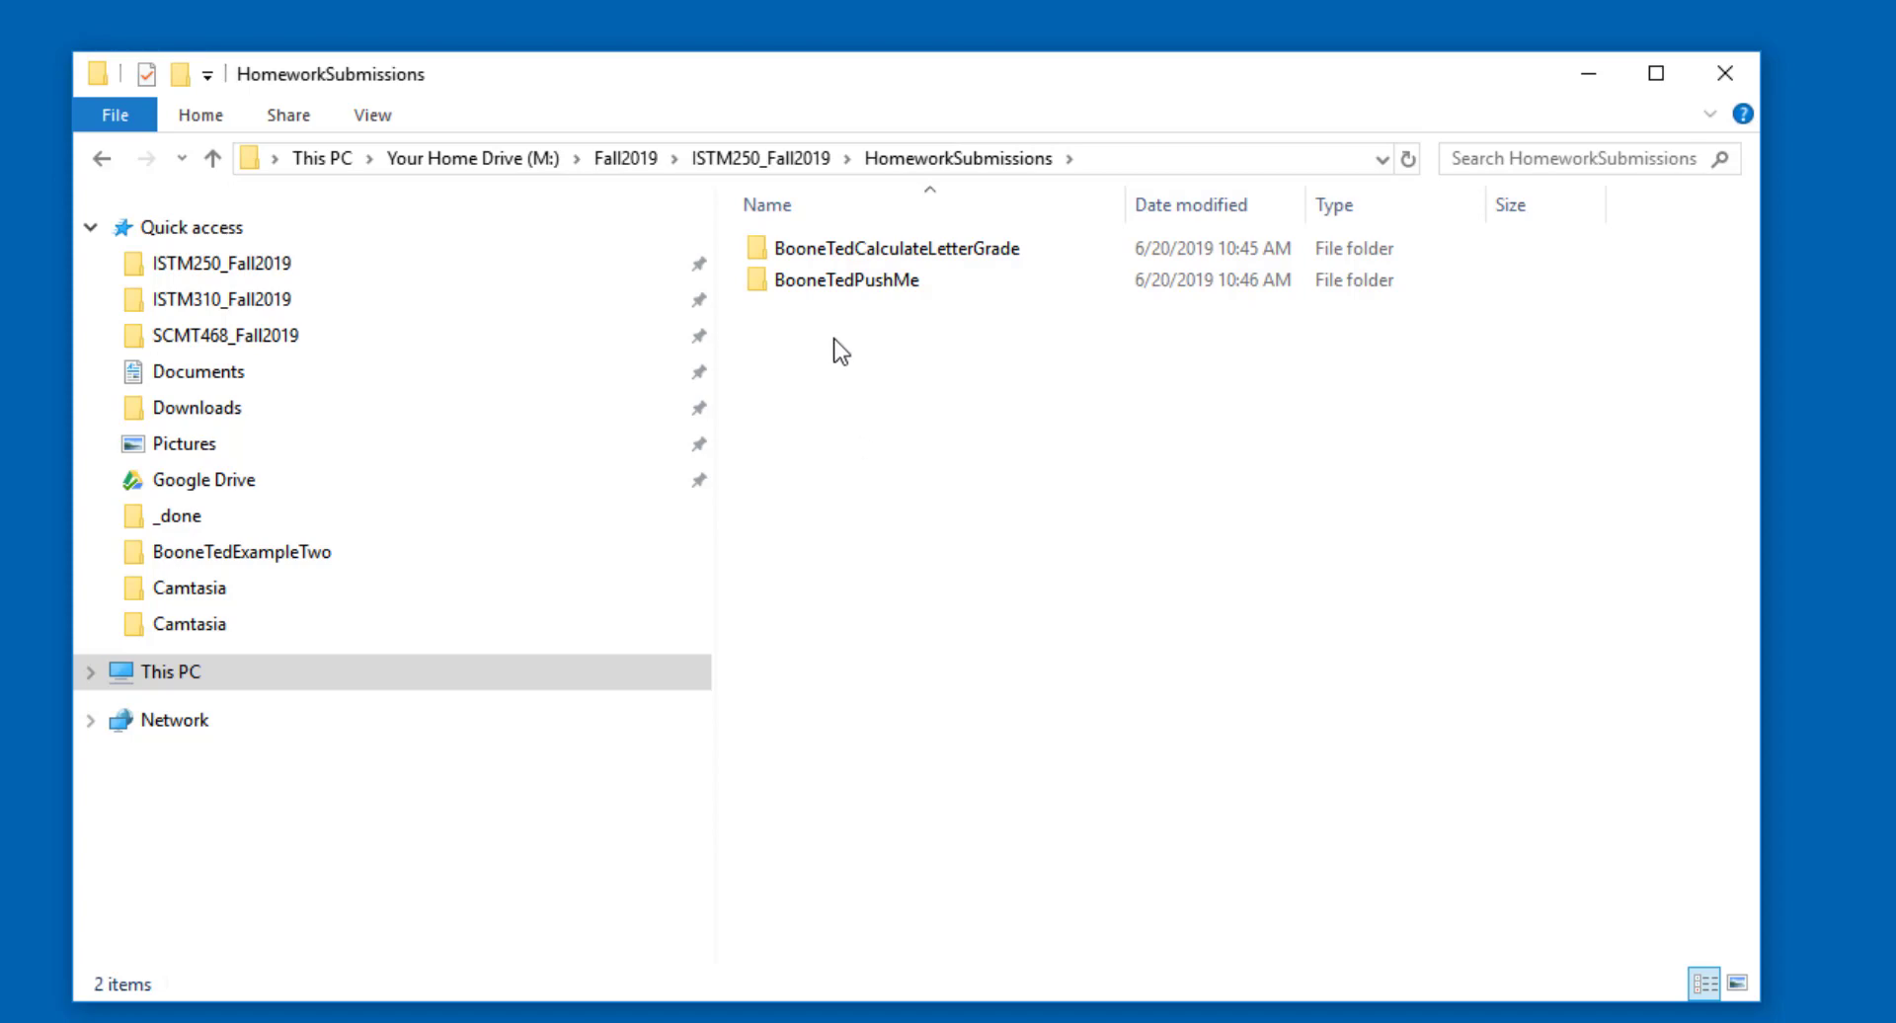
- Compress the CalculateLetterGrade and PushMe project folders in HomeworkSubmissions together into one zip file
{"action": "left_click", "coordinate": [831, 250]}
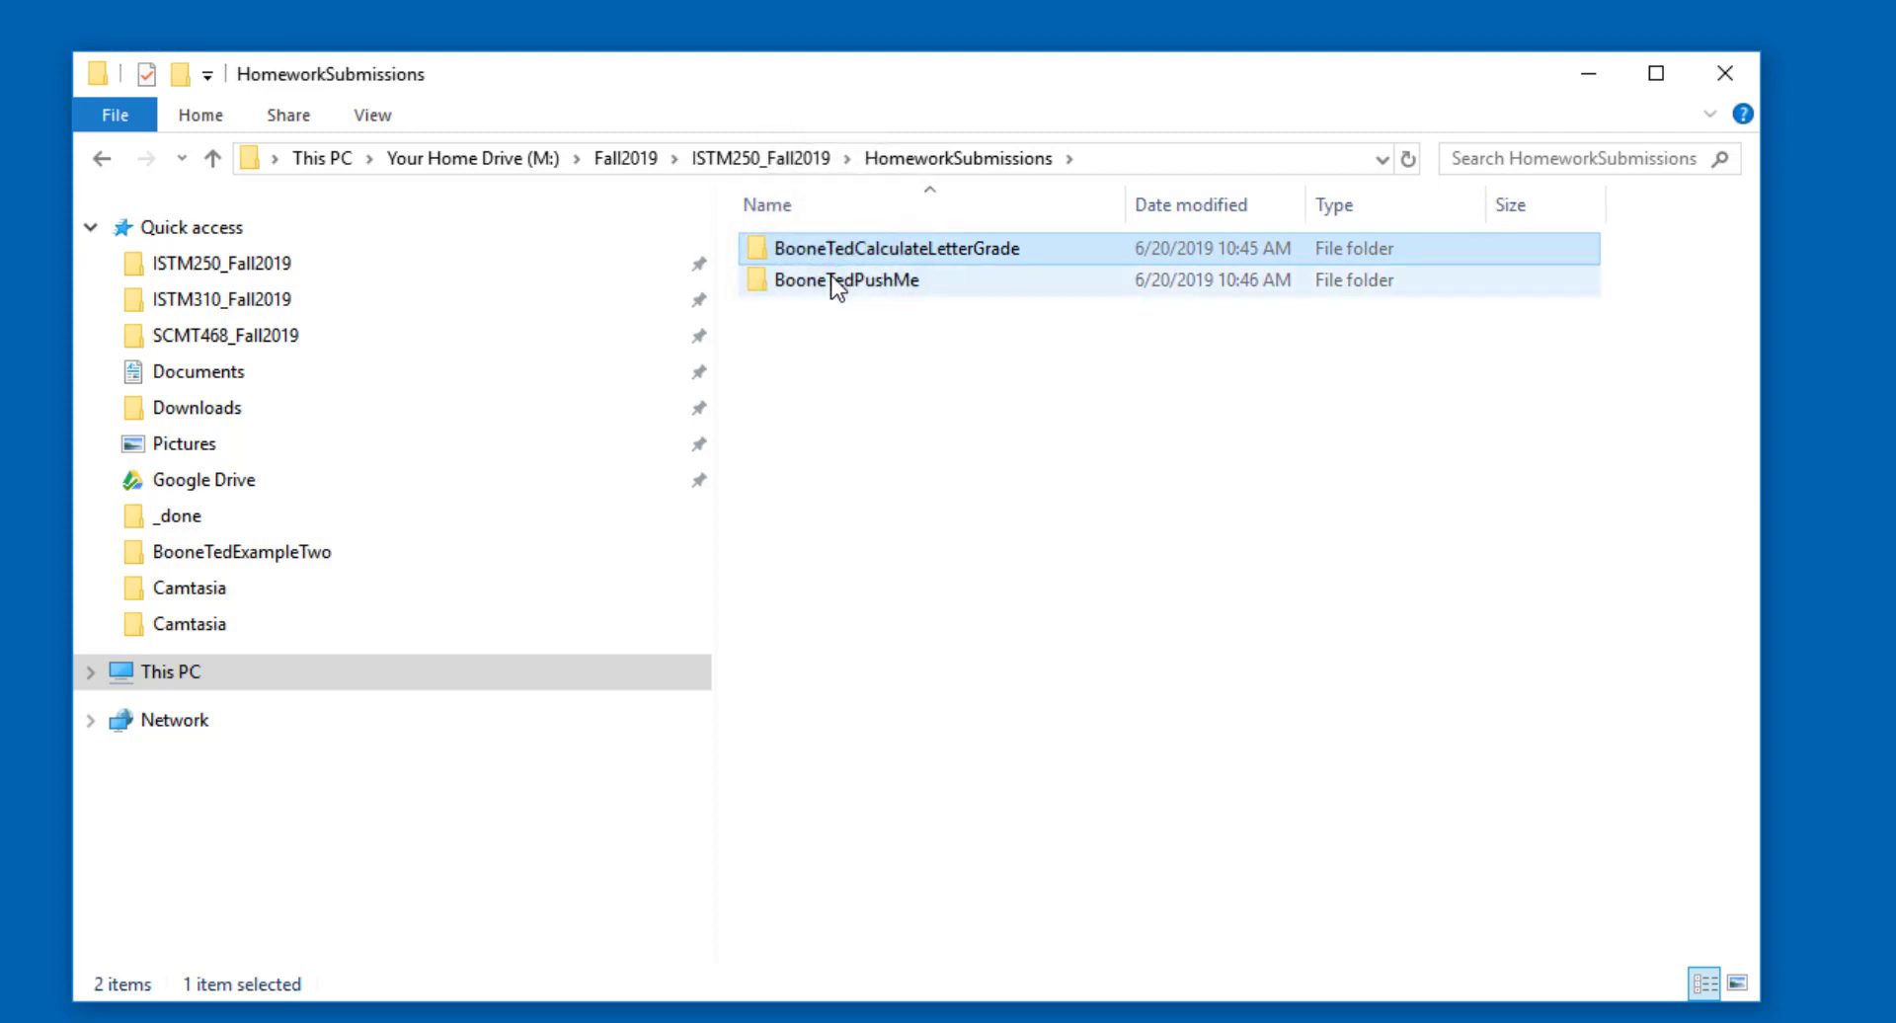
{"action": "key", "text": "shift"}
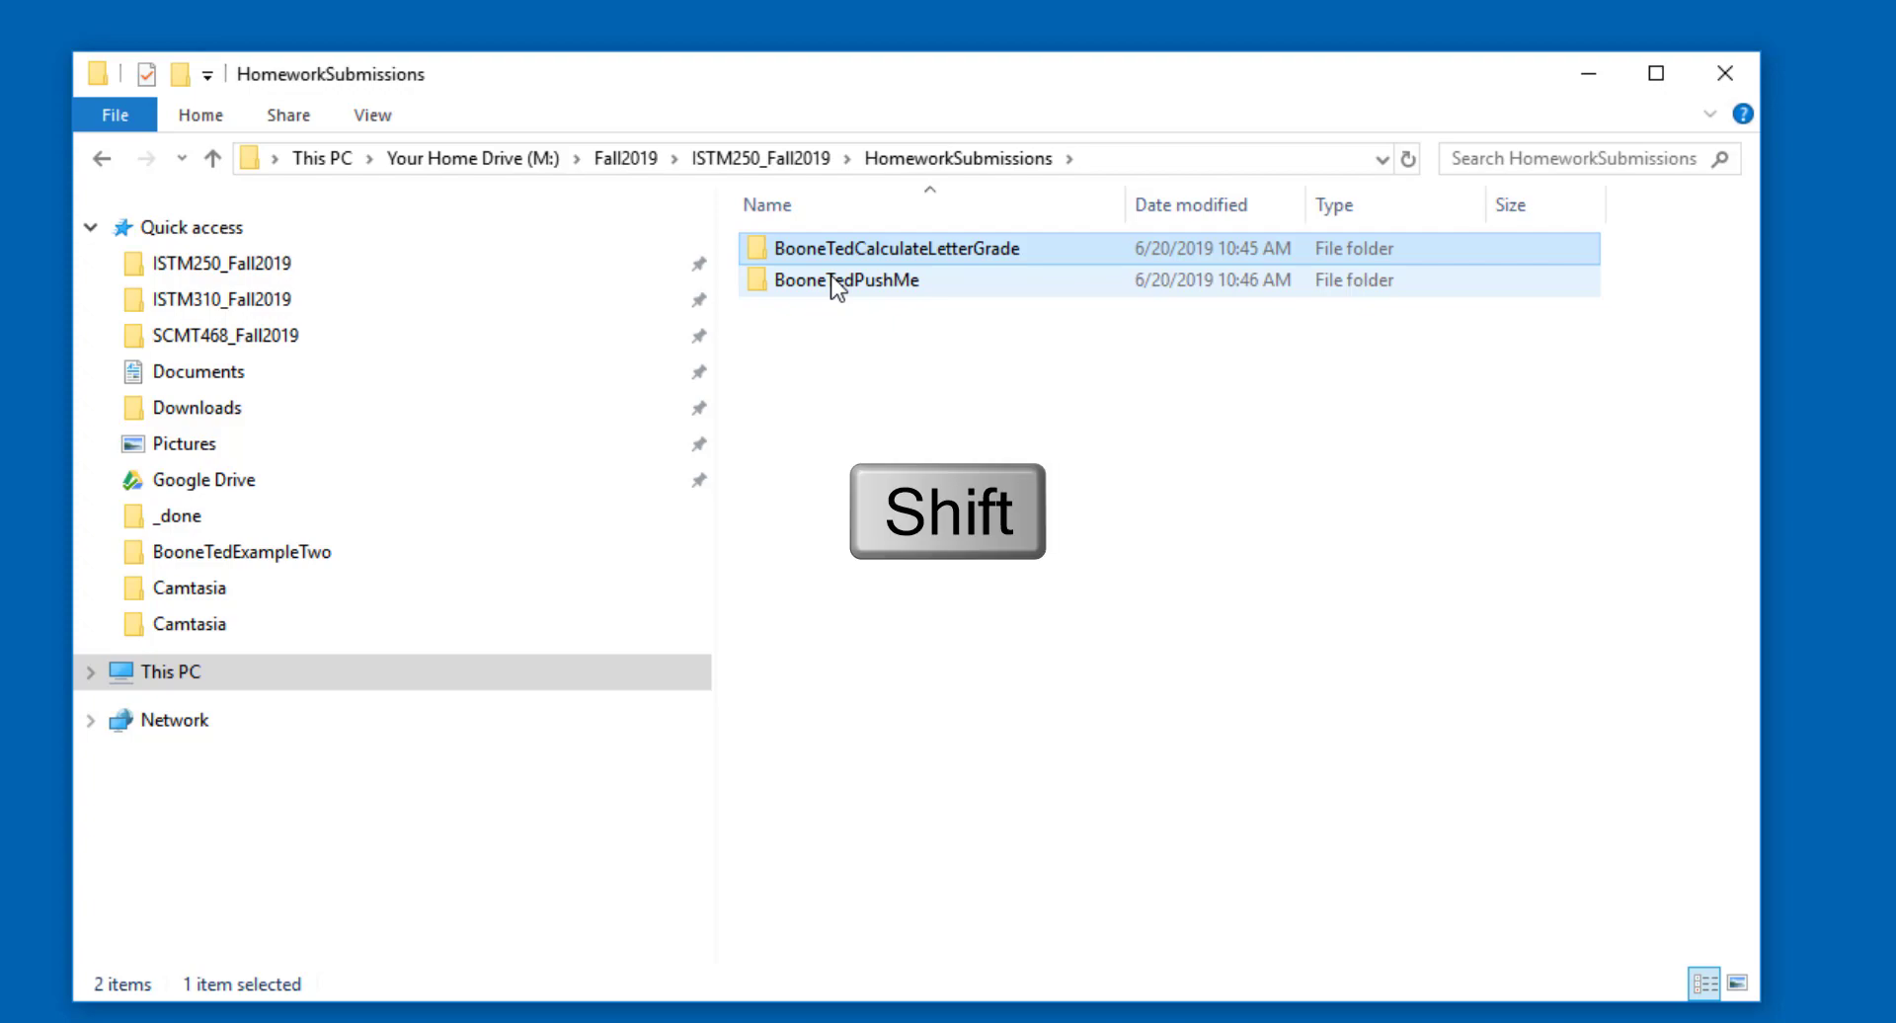
{"action": "left_click", "coordinate": [832, 277], "text": "shift"}
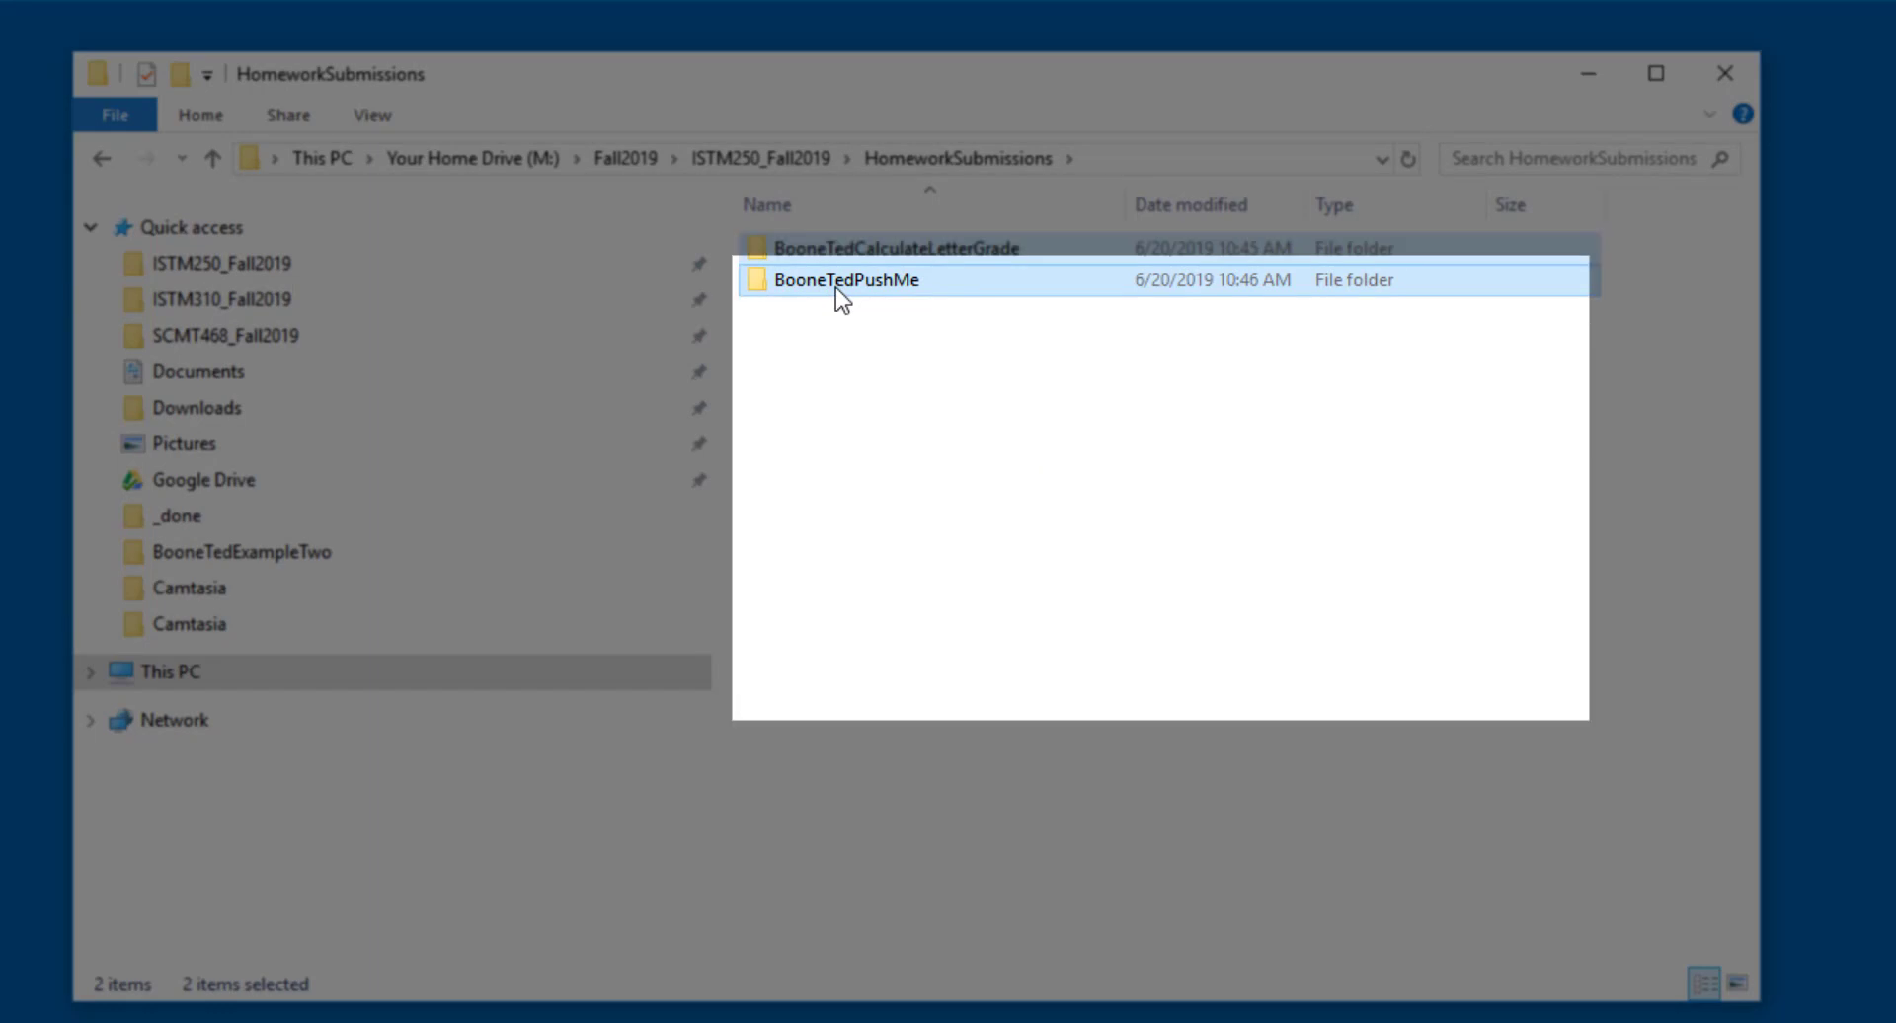
{"action": "right_click", "coordinate": [835, 288]}
{"action": "mouse_move", "coordinate": [916, 652]}
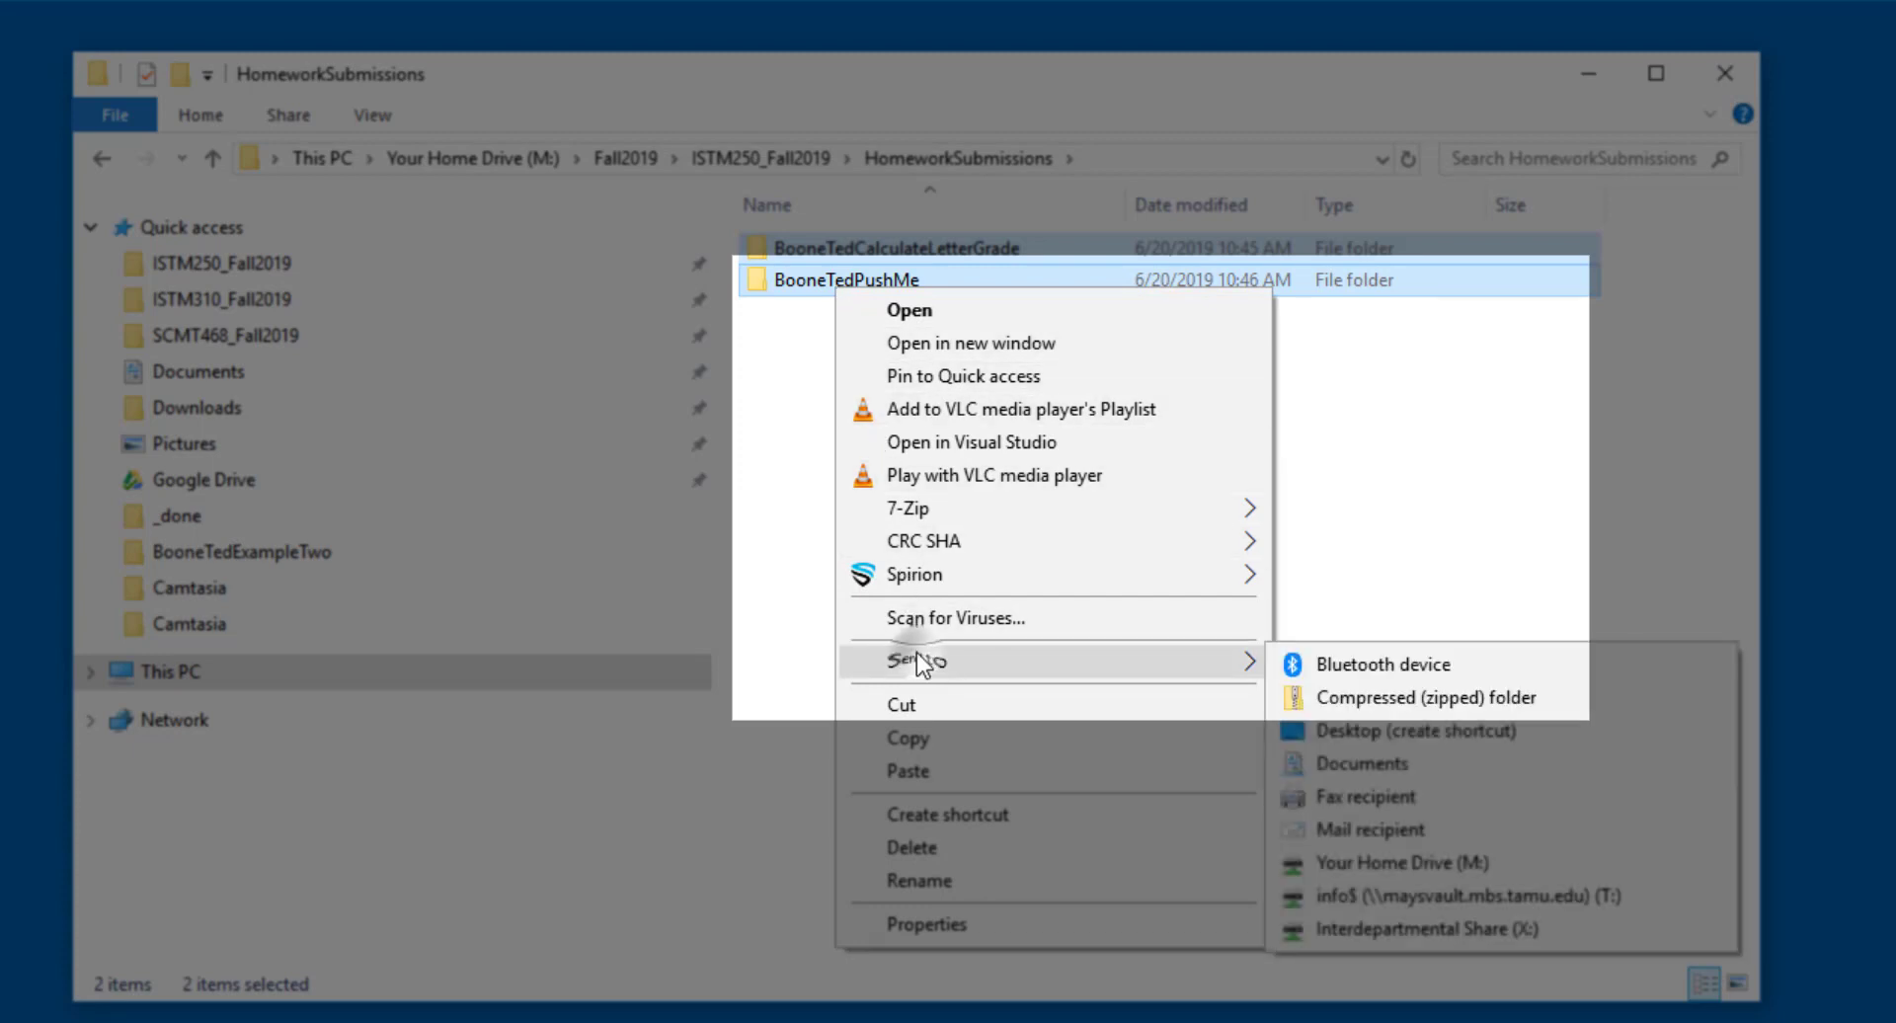
{"action": "left_click", "coordinate": [1327, 699]}
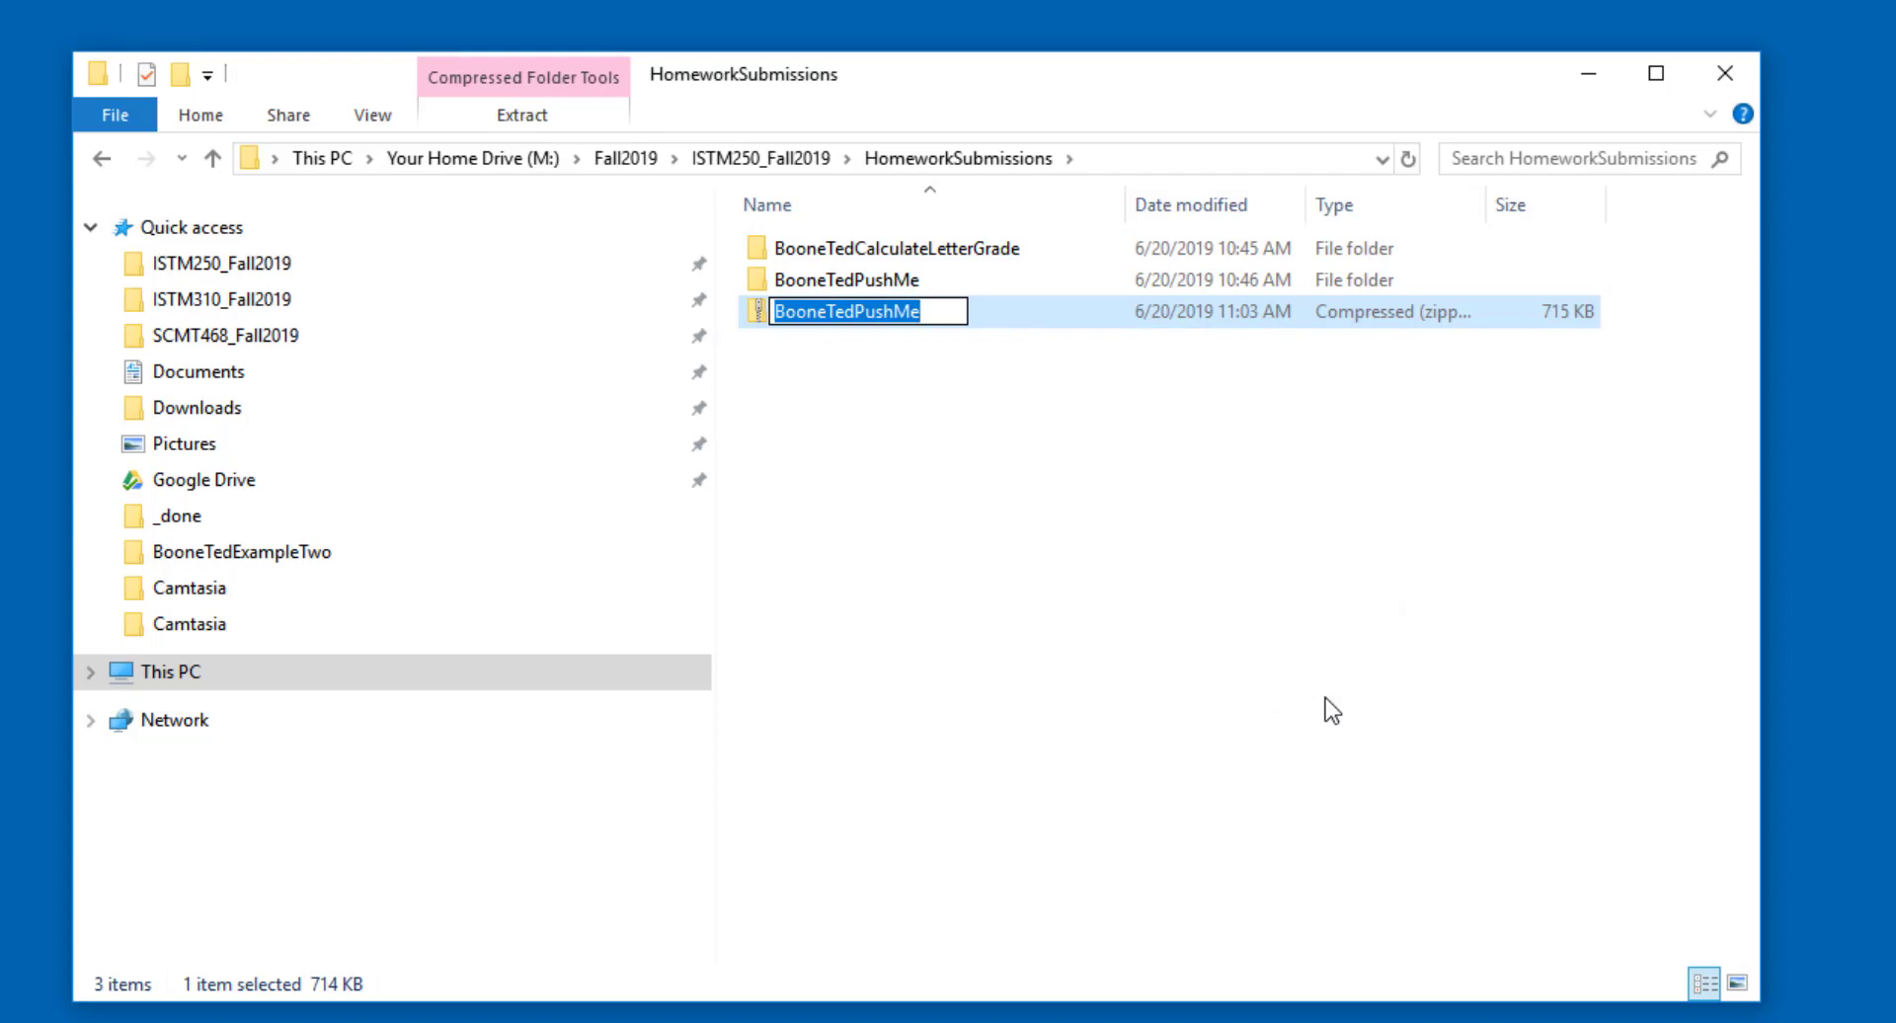
- Rename the new homework zip to the student's last and first name followed by HW1, replacing the PushMe ending
{"action": "key", "text": "End"}
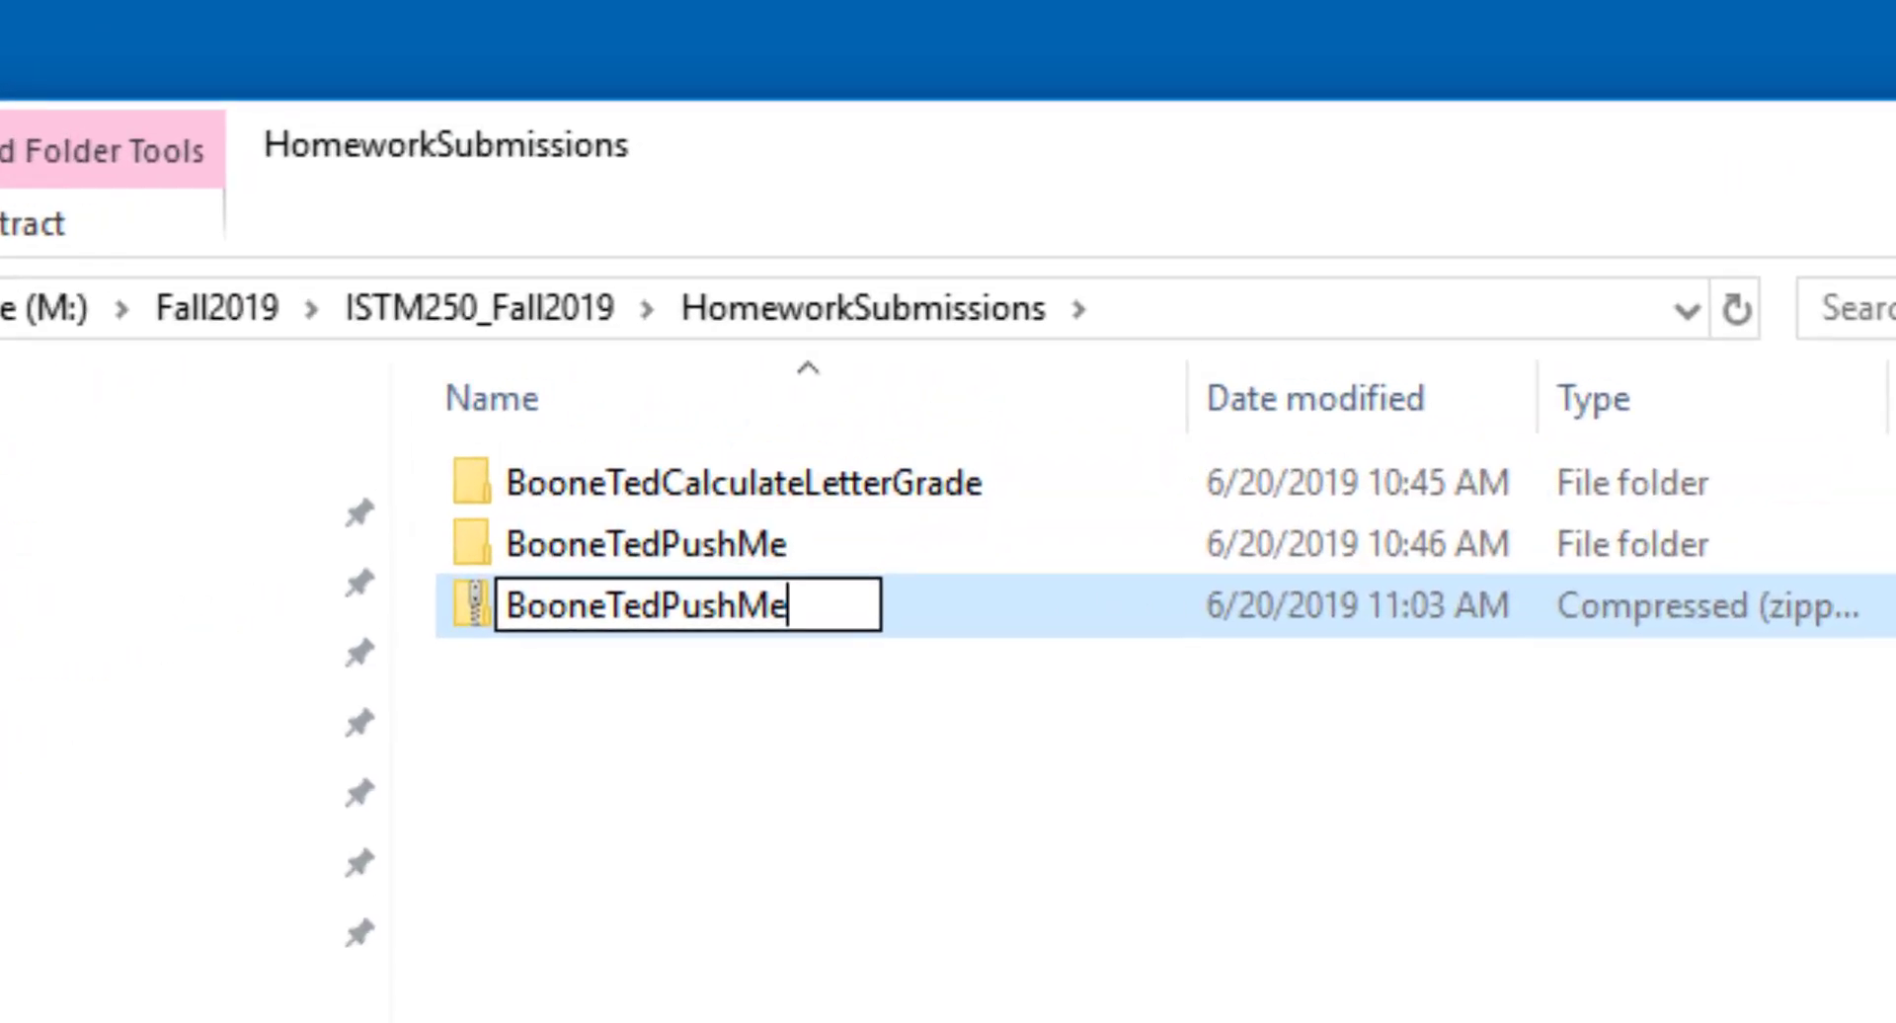
{"action": "key", "text": "BackSpace"}
{"action": "key", "text": "BackSpace"}
{"action": "key", "text": "BackSpace"}
{"action": "key", "text": "BackSpace"}
{"action": "key", "text": "BackSpace"}
{"action": "key", "text": "BackSpace"}
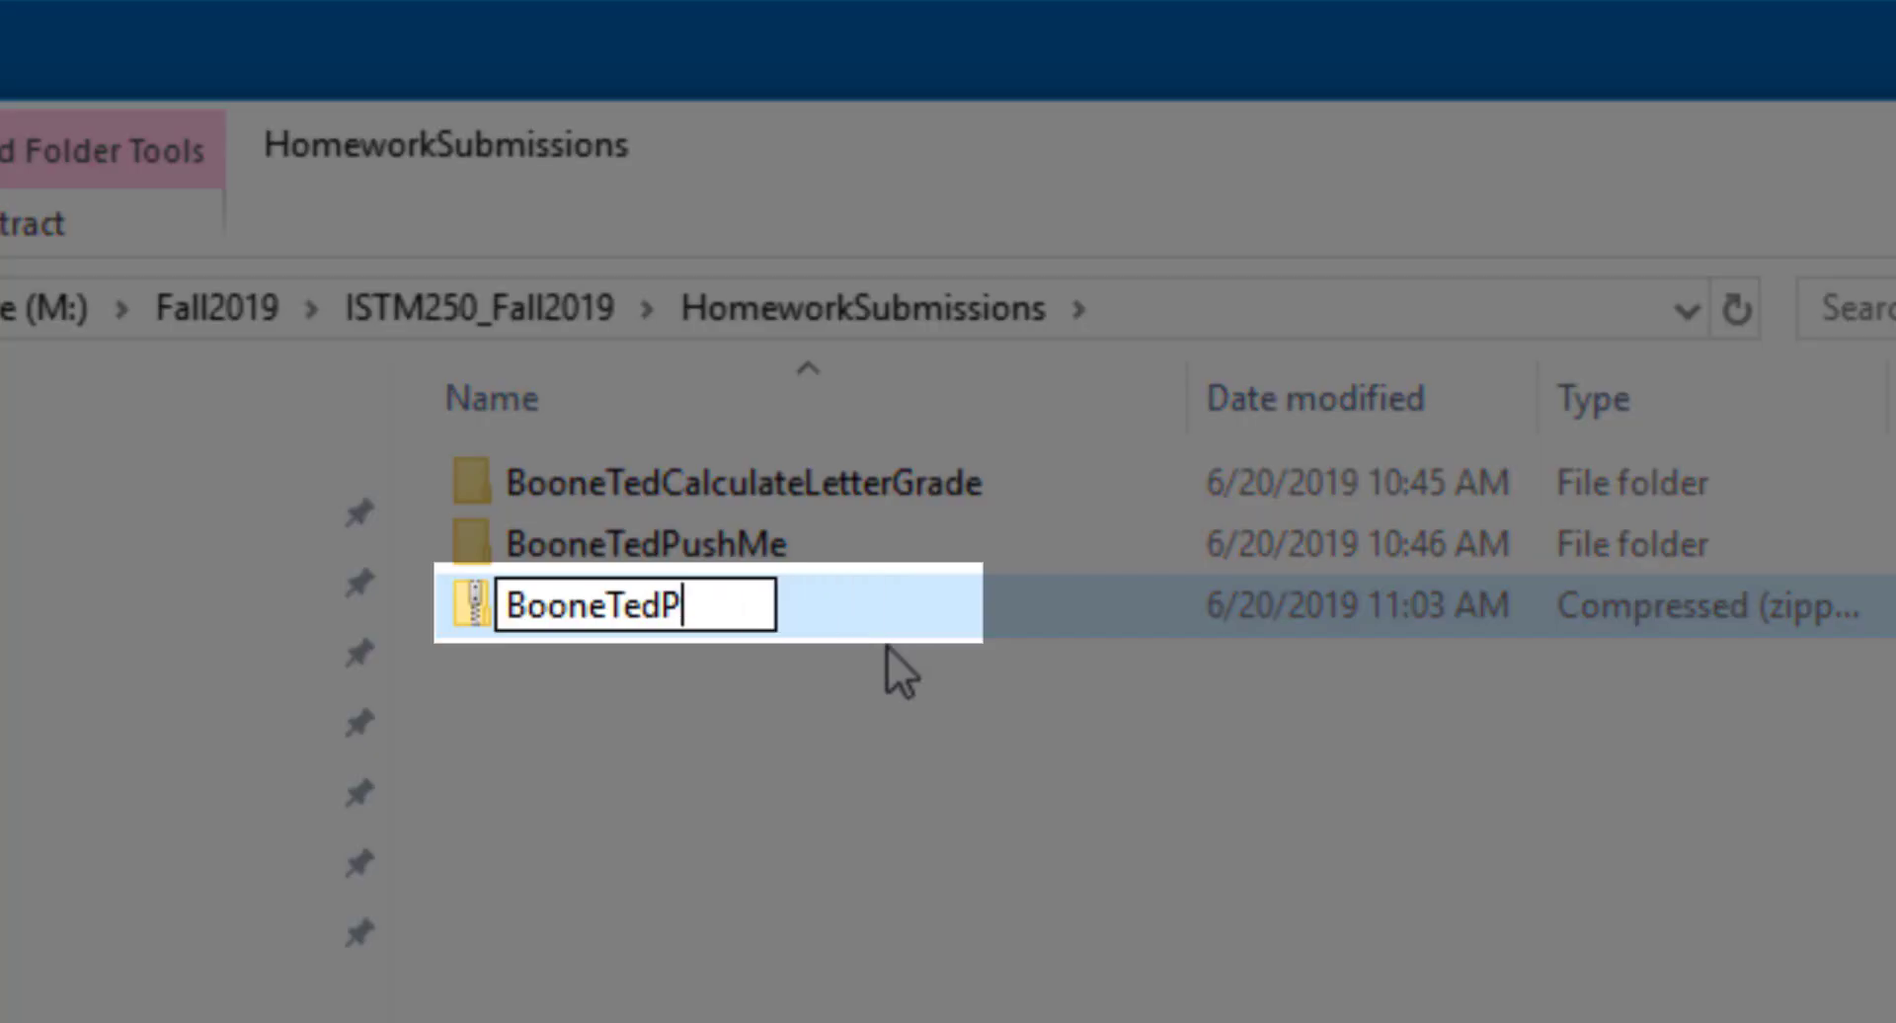
{"action": "type", "text": "HW"}
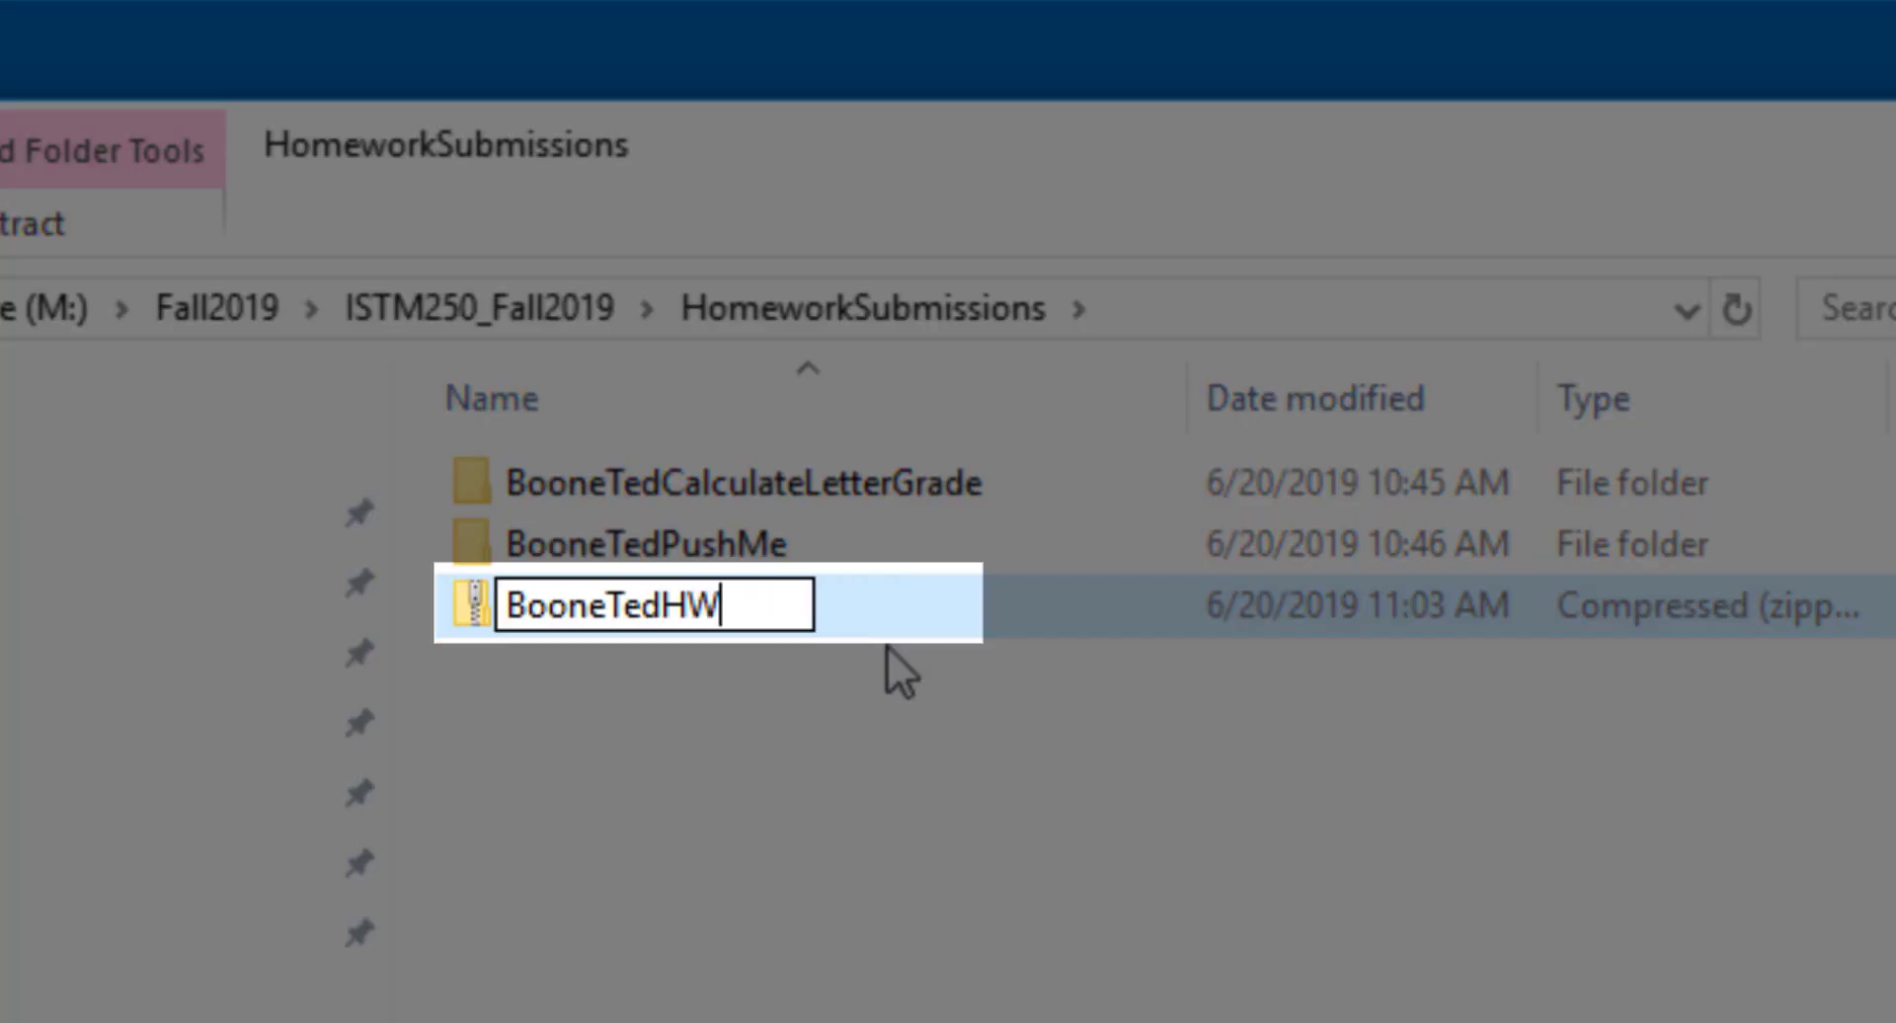
{"action": "type", "text": "1"}
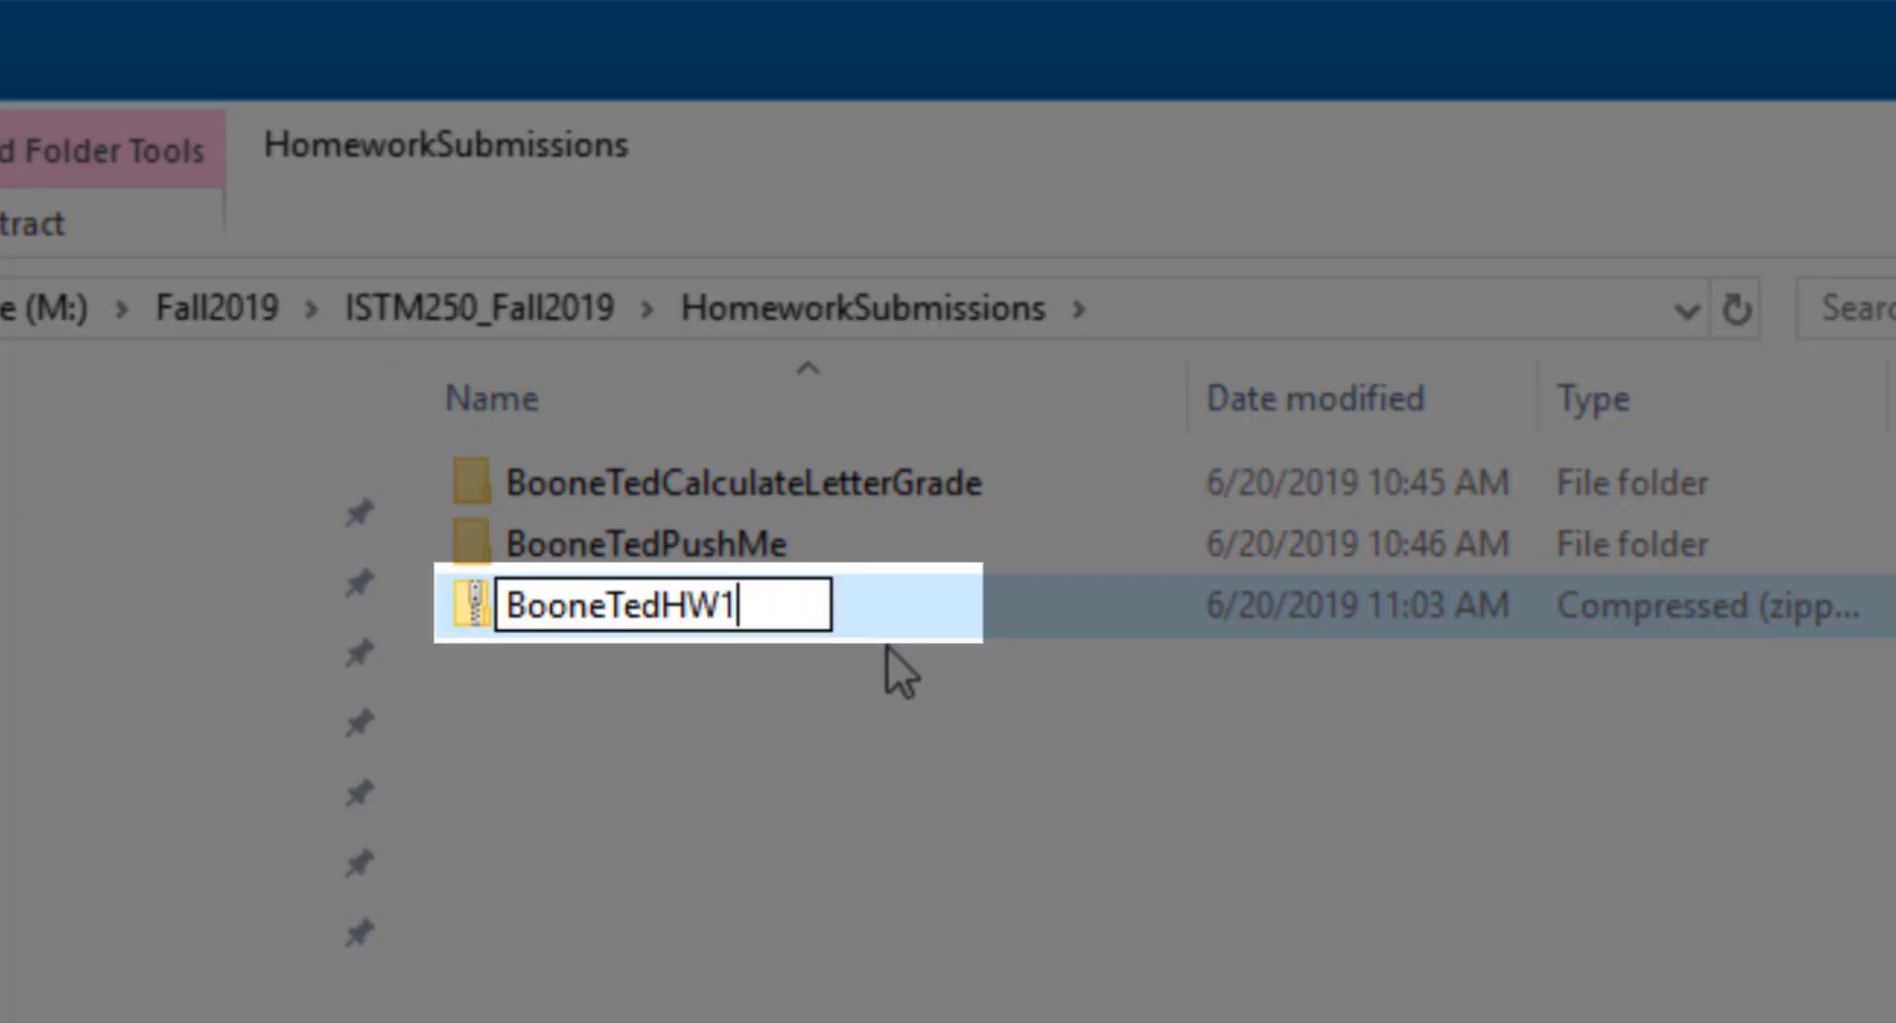